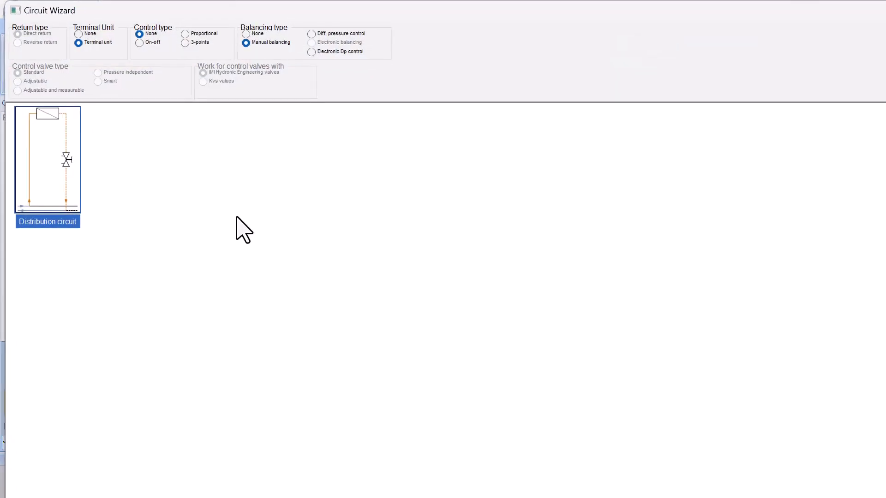
- Set the balancing type to None, open the pending circuit and look over its input fields
{"action": "left_click", "coordinate": [245, 34]}
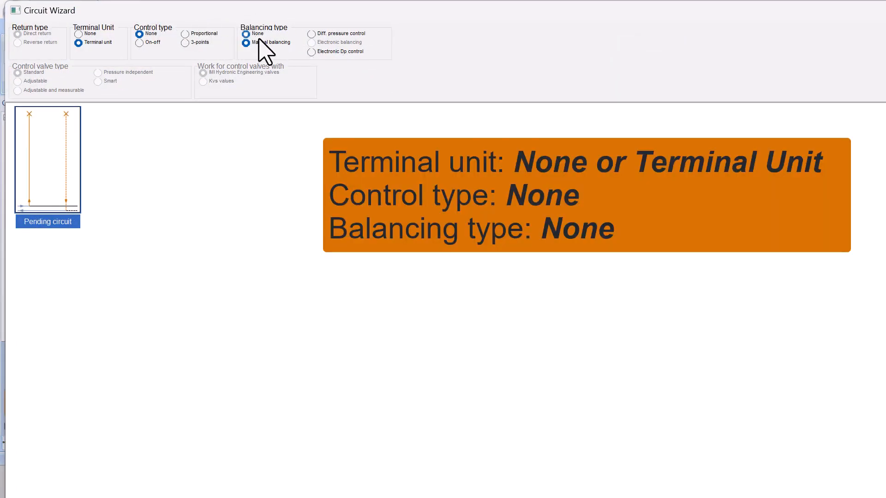
{"action": "double_click", "coordinate": [60, 177]}
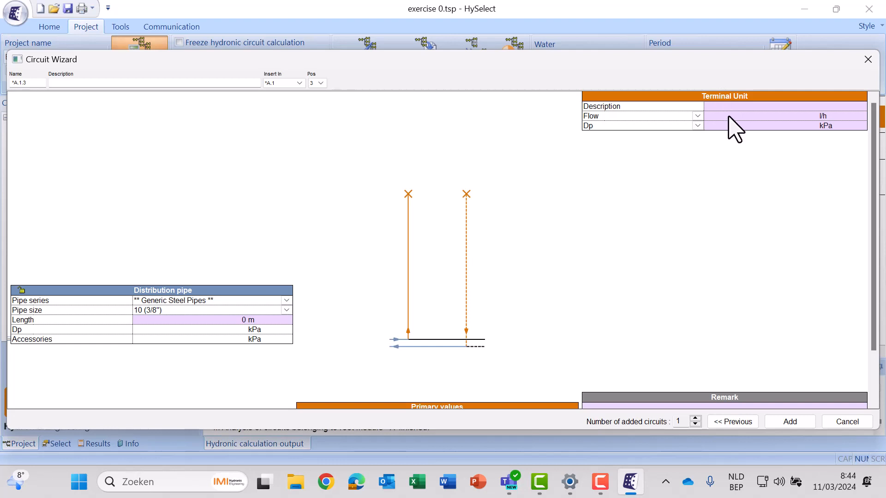
{"action": "left_click", "coordinate": [716, 126]}
{"action": "scroll", "coordinate": [572, 284], "scroll_direction": "down", "scroll_amount": 1}
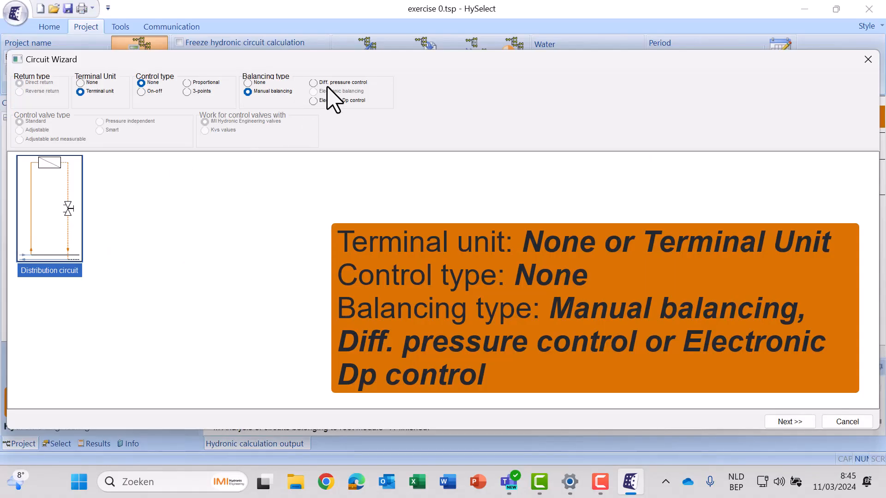
- Compare the Diff. pressure control and Electronic Dp control circuits, and open the distribution circuit with Manual balancing
{"action": "left_click", "coordinate": [314, 83]}
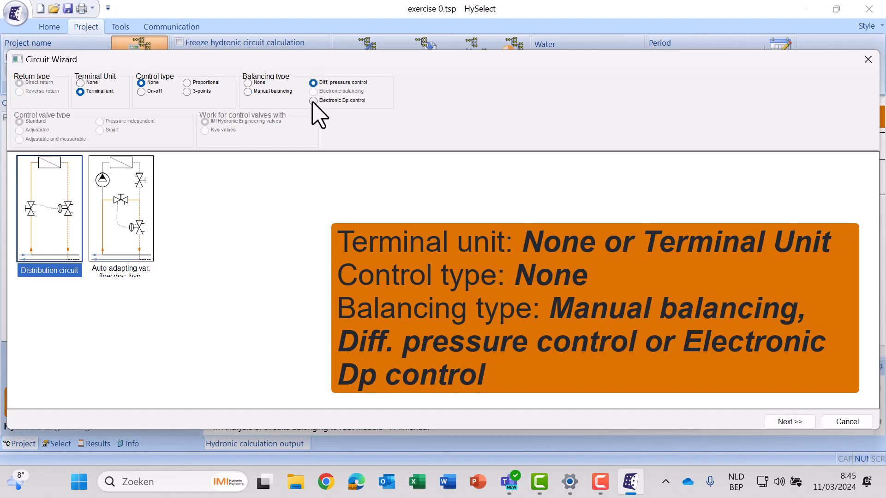
{"action": "left_click", "coordinate": [313, 101]}
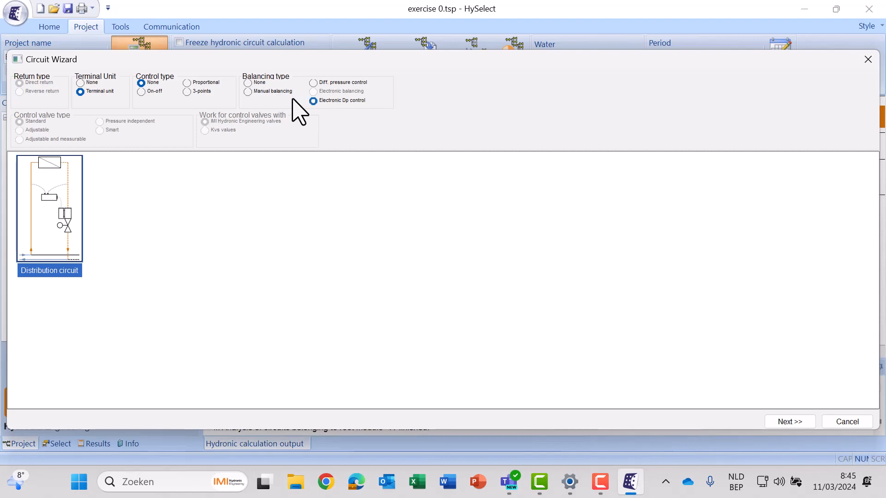
{"action": "left_click", "coordinate": [248, 92]}
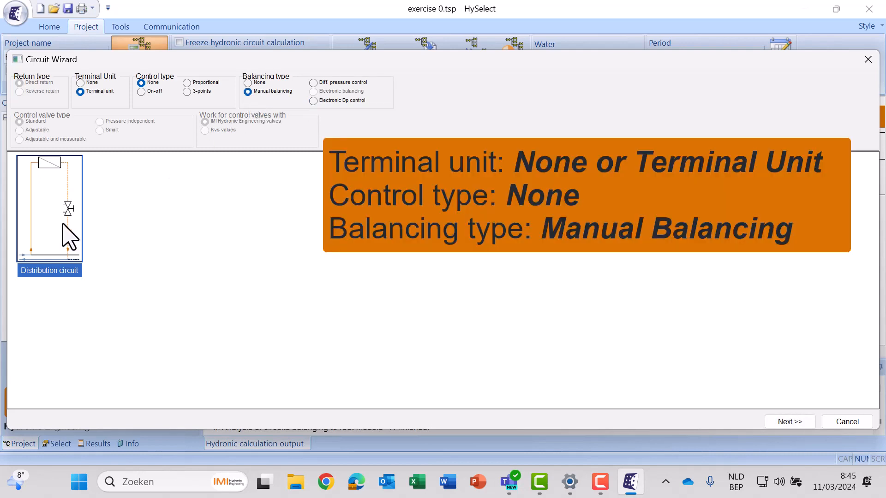
{"action": "double_click", "coordinate": [67, 236]}
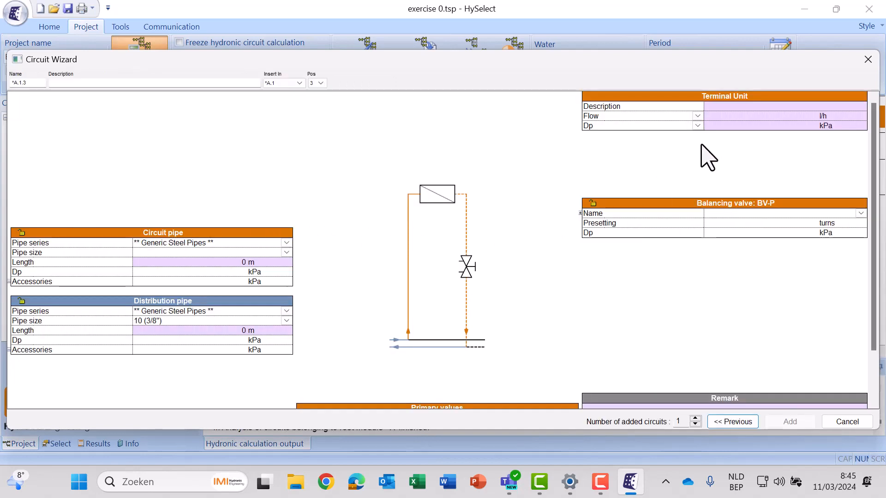
{"action": "left_click", "coordinate": [756, 116]}
{"action": "scroll", "coordinate": [442, 249], "scroll_direction": "down", "scroll_amount": 2}
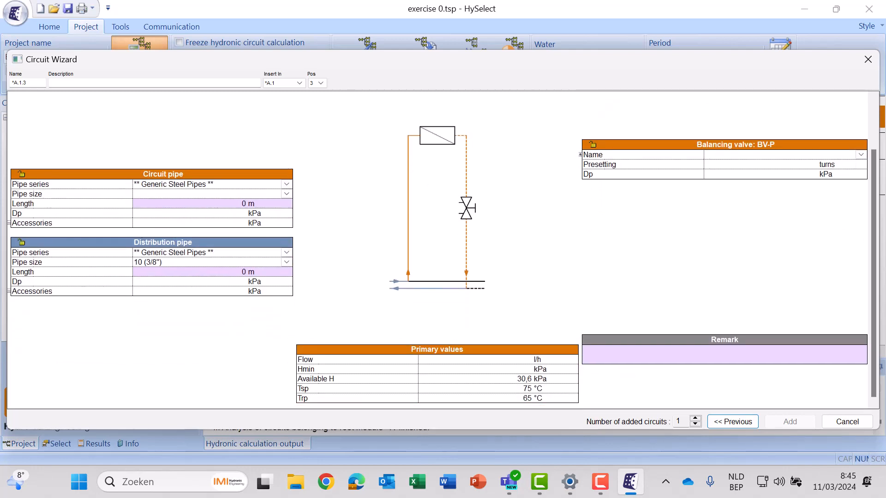
{"action": "scroll", "coordinate": [441, 249], "scroll_direction": "up", "scroll_amount": 2}
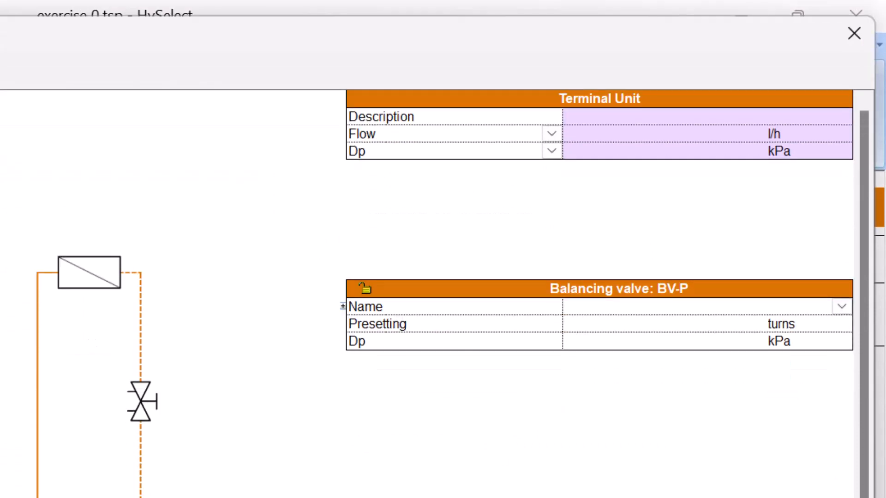
- Define the terminal unit's flow as Flow (P/DT) and set its power to 10 kW
{"action": "left_click", "coordinate": [552, 119]}
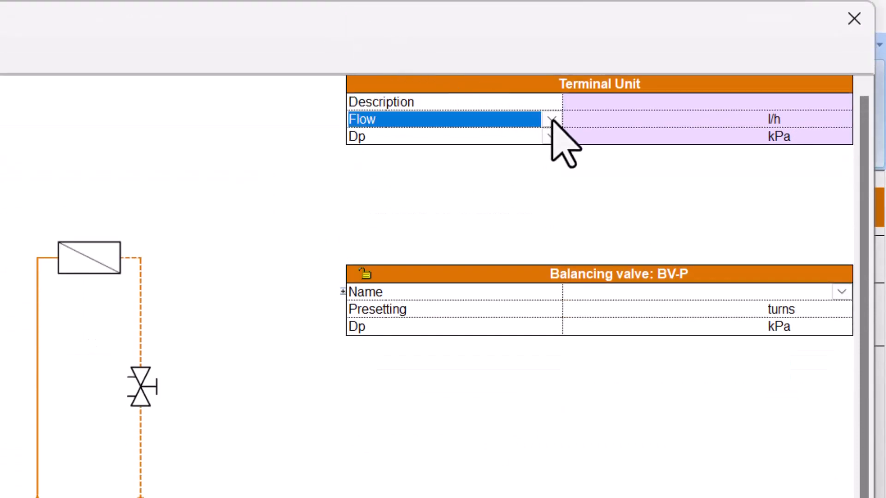
{"action": "left_click", "coordinate": [399, 153]}
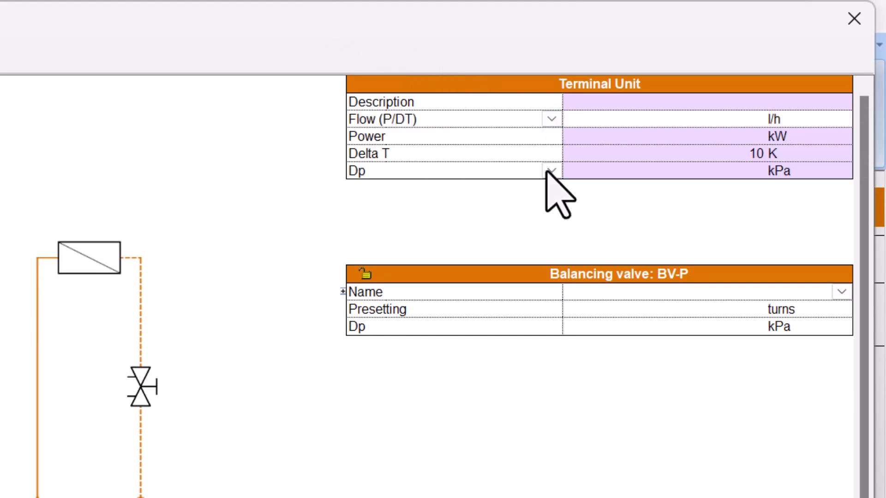
{"action": "left_click", "coordinate": [550, 172]}
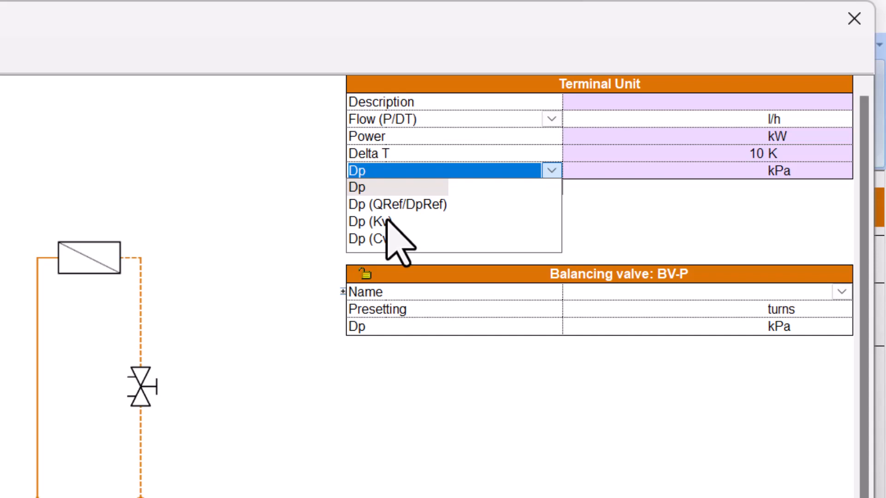
{"action": "left_click", "coordinate": [395, 401]}
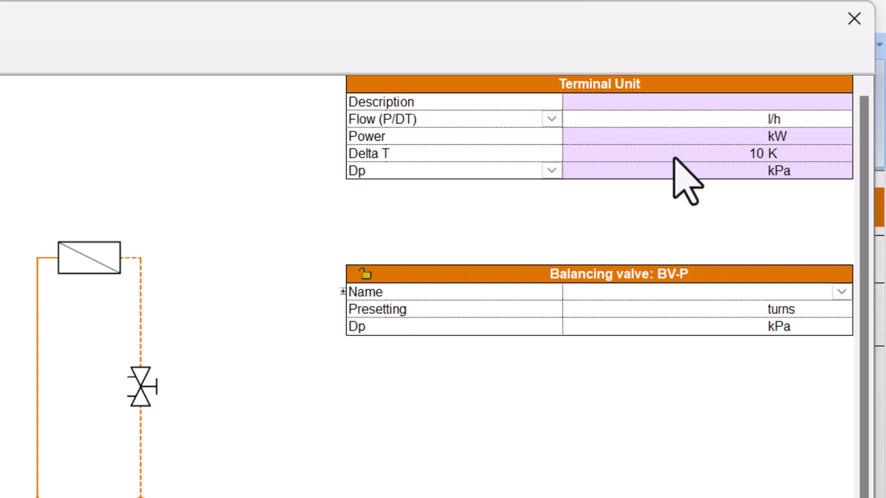
{"action": "left_click", "coordinate": [754, 134]}
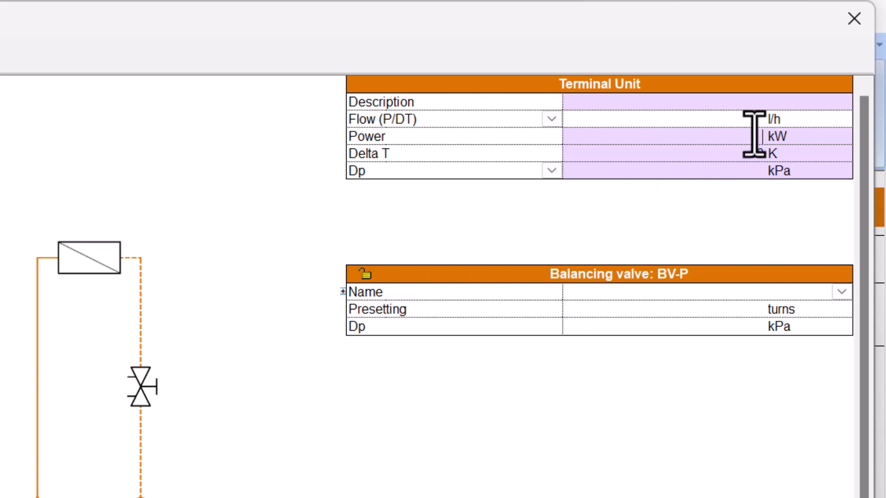
{"action": "type", "text": "10"}
{"action": "left_click", "coordinate": [755, 193]}
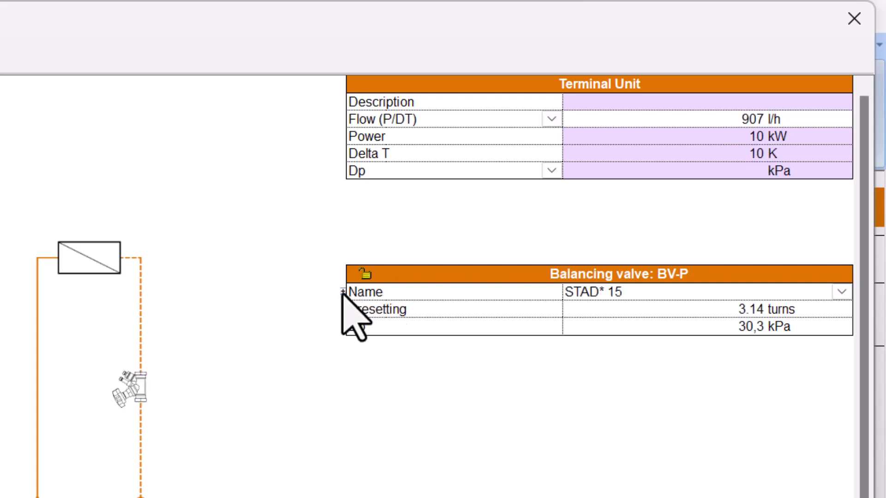
- Expand the balancing valve's details, and lock and unlock its valve selection
{"action": "left_click", "coordinate": [342, 291]}
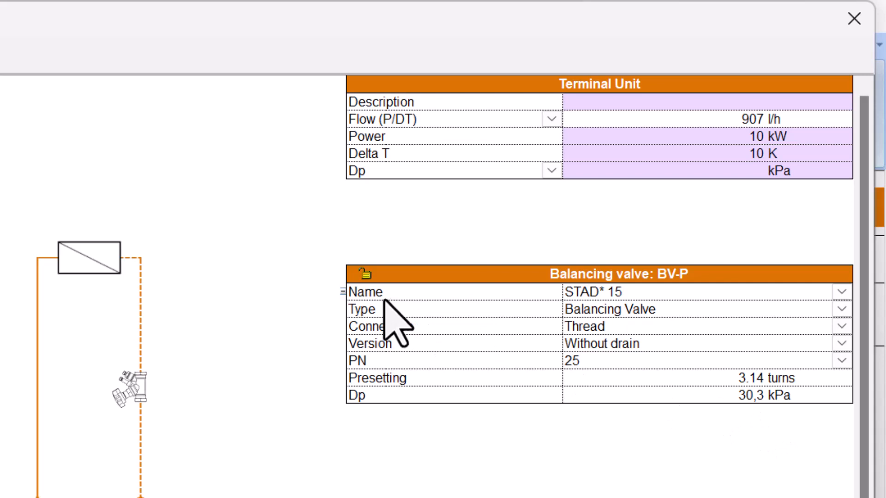
{"action": "left_click", "coordinate": [366, 274]}
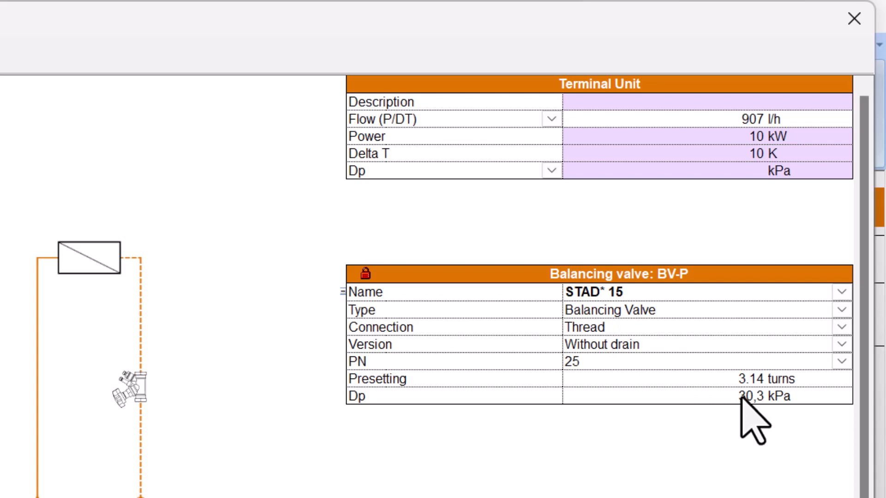
{"action": "left_click", "coordinate": [365, 274]}
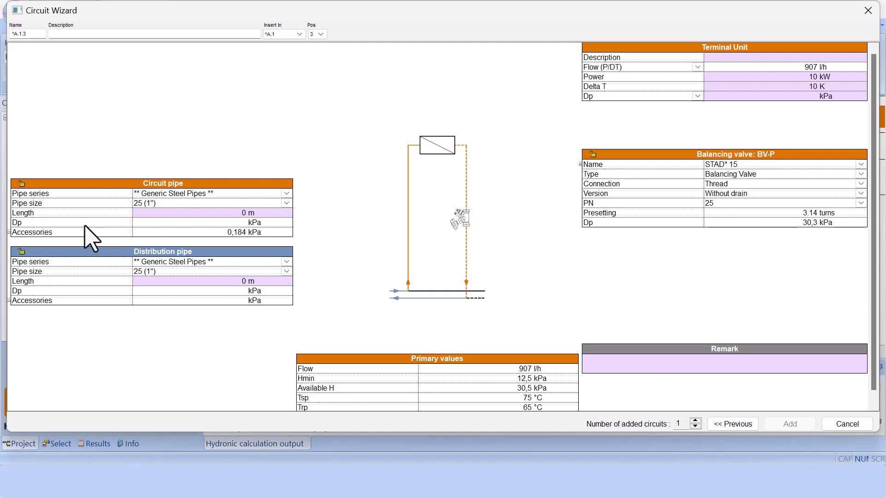
- Lock the circuit pipe's size selection and unlock it again
{"action": "mouse_move", "coordinate": [239, 211]}
{"action": "left_click", "coordinate": [21, 183]}
{"action": "mouse_move", "coordinate": [145, 215]}
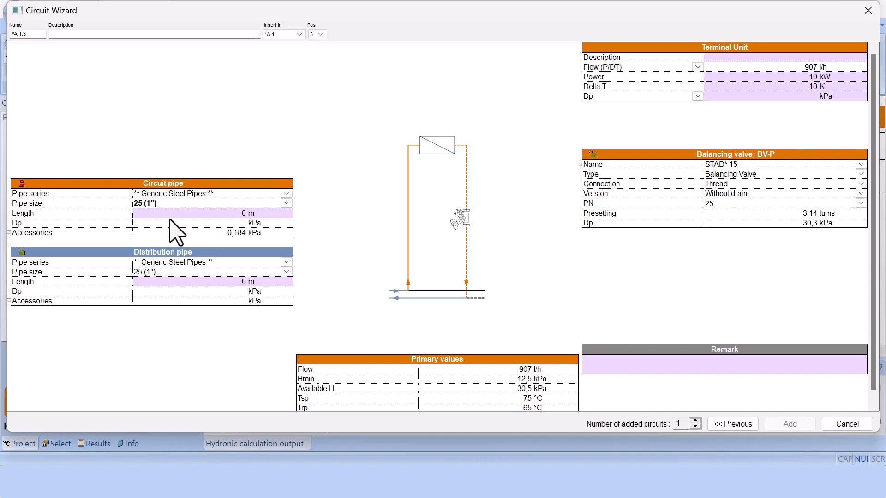
{"action": "left_click", "coordinate": [22, 184]}
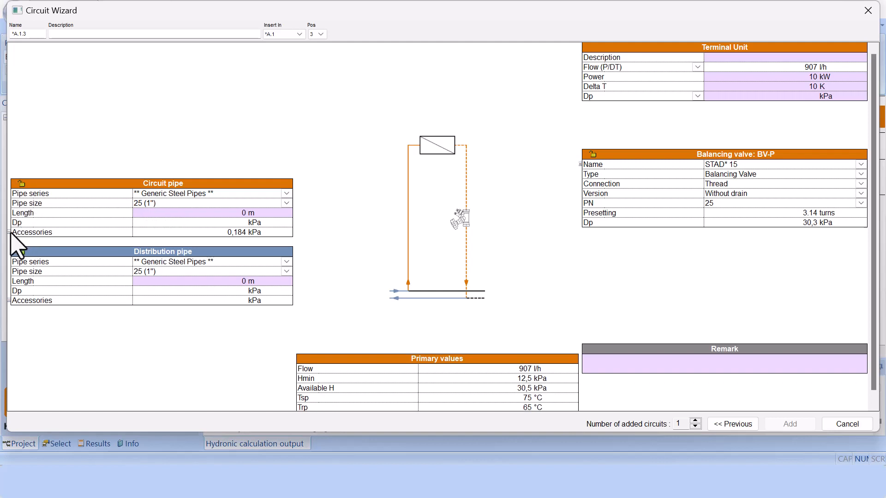
- Open the circuit pipe's accessories and review the available accessory input types
{"action": "left_click", "coordinate": [9, 233]}
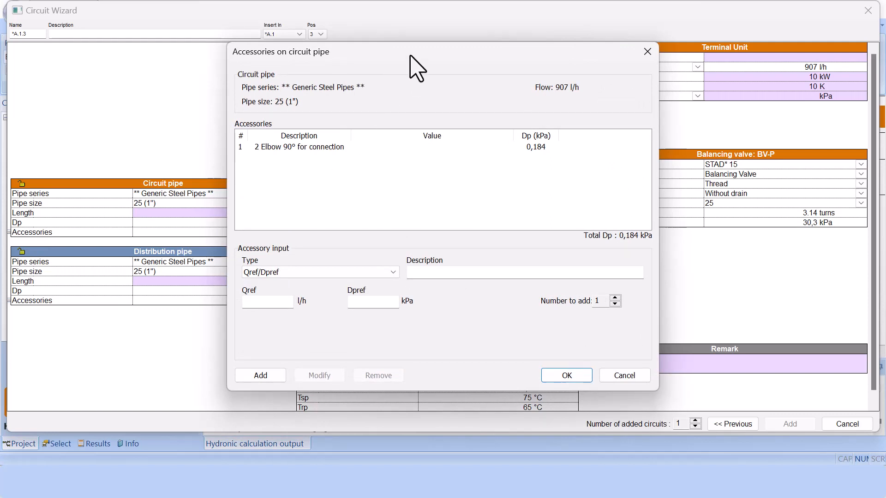
{"action": "left_click_drag", "start_coordinate": [410, 58], "coordinate": [632, 85]}
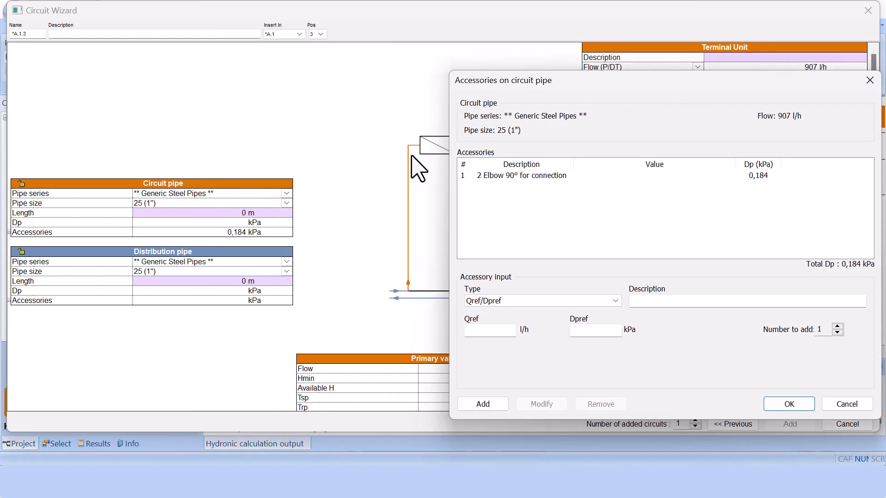
{"action": "left_click_drag", "start_coordinate": [600, 88], "coordinate": [291, 85]}
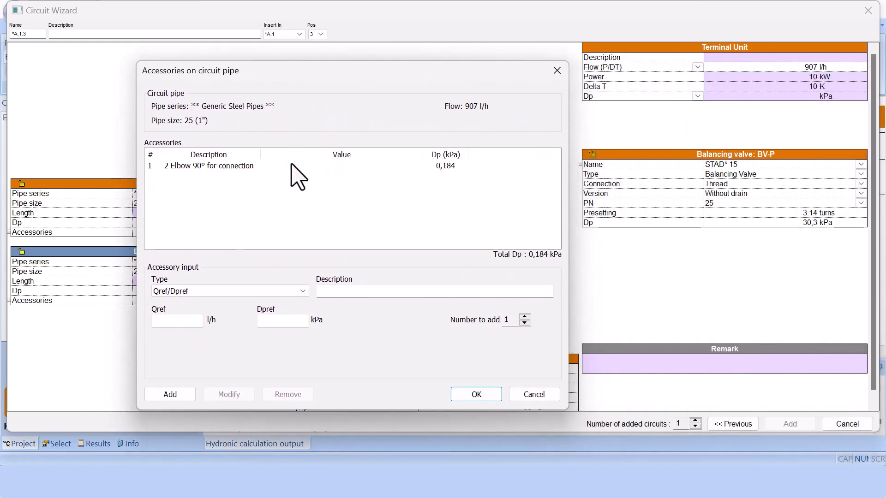
{"action": "left_click", "coordinate": [302, 290]}
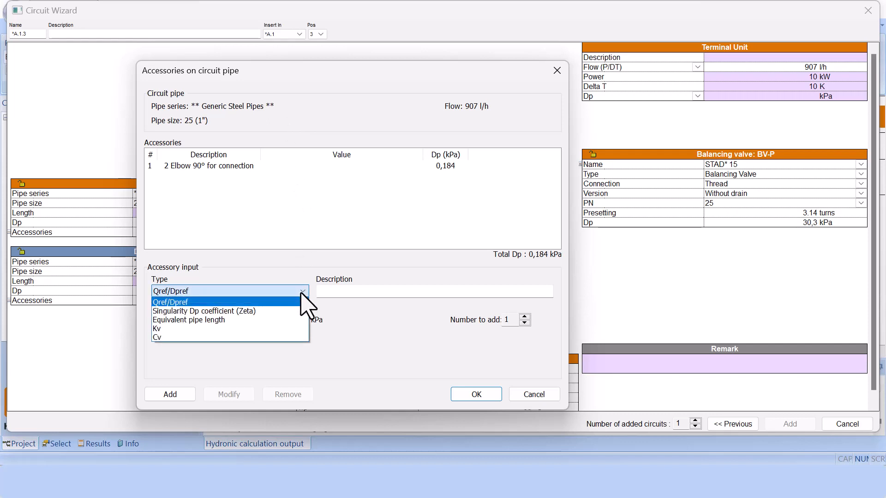
{"action": "key", "text": "Down"}
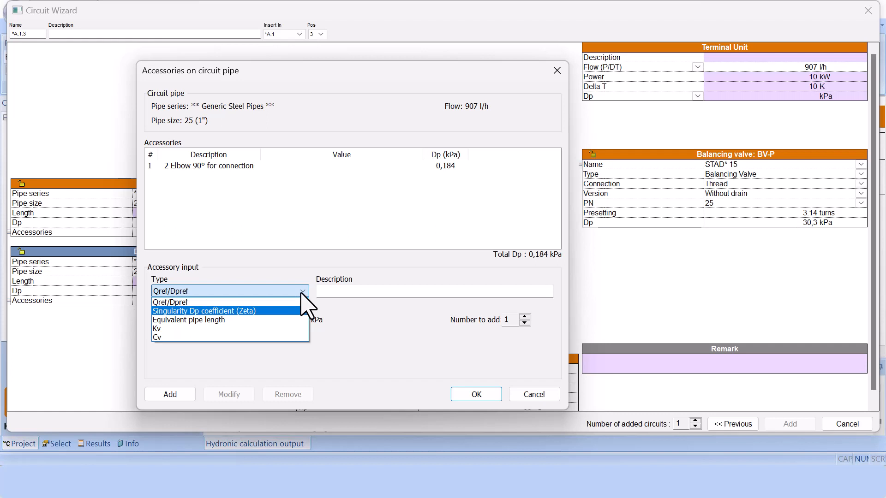
{"action": "key", "text": "Down"}
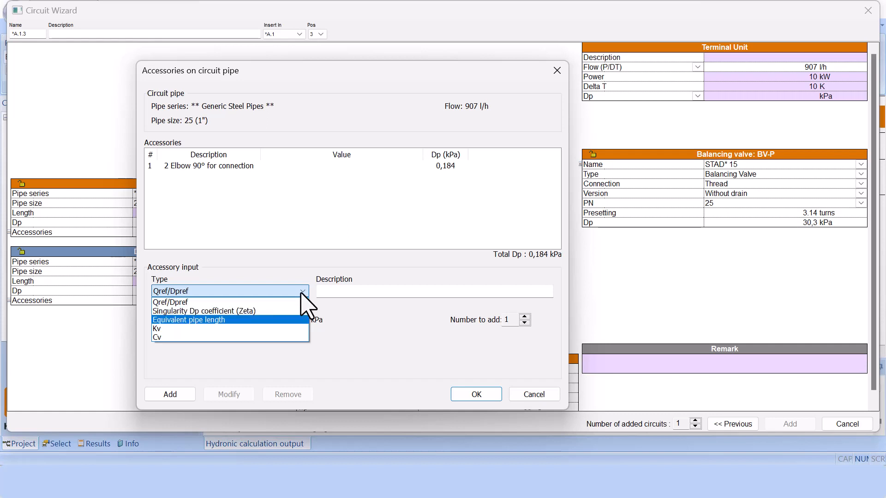
{"action": "key", "text": "Down"}
{"action": "key", "text": "Down"}
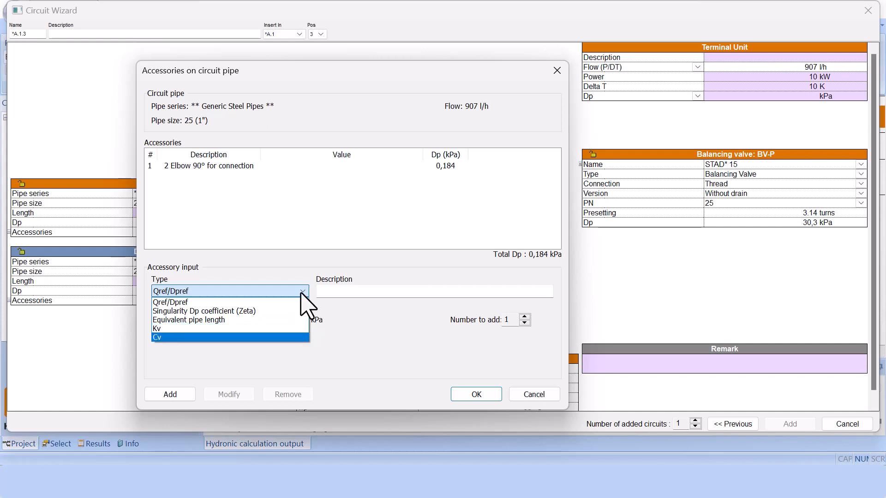
{"action": "left_click", "coordinate": [367, 295]}
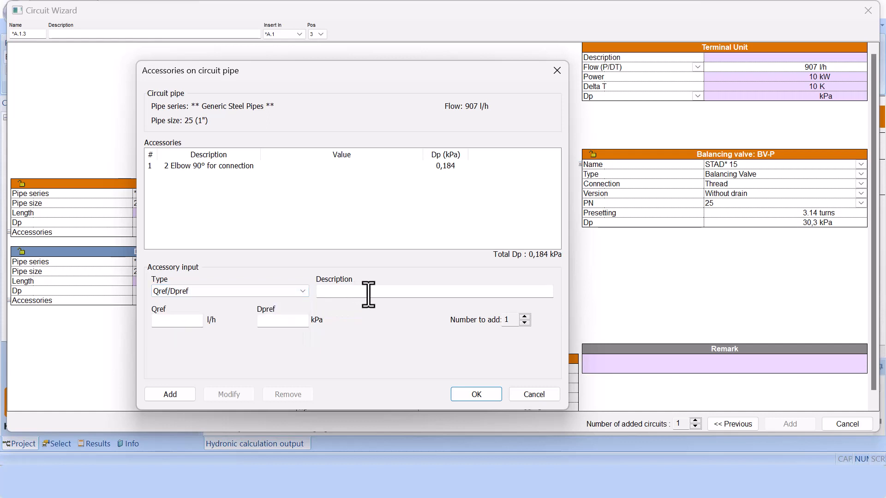
- Add an accessory described as Filter to the circuit pipe, with Qref 1000 l/h and Dpref 20 kPa, and accept the accessories
{"action": "left_click", "coordinate": [369, 295]}
{"action": "type", "text": "Filt"}
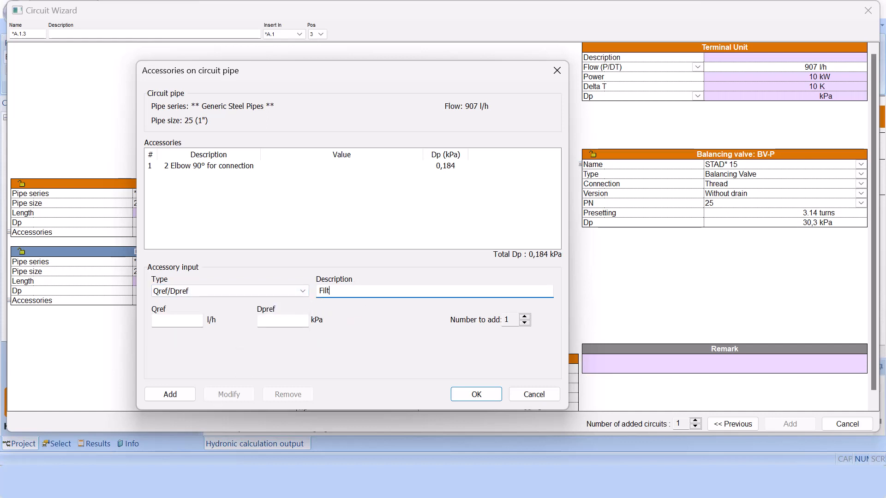
{"action": "type", "text": "er"}
{"action": "left_click", "coordinate": [186, 321]}
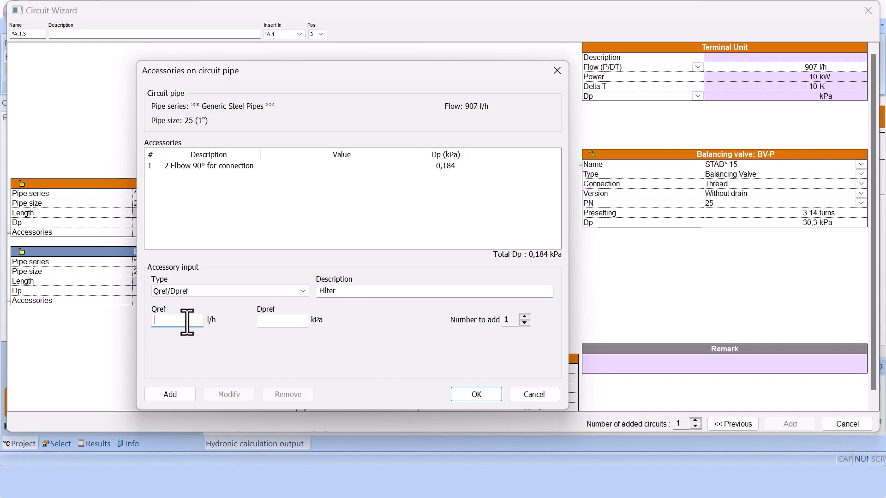
{"action": "type", "text": "1000"}
{"action": "left_click", "coordinate": [287, 322]}
{"action": "type", "text": "20"}
{"action": "left_click", "coordinate": [336, 297]}
{"action": "type", "text": "Filter"}
{"action": "left_click", "coordinate": [175, 395]}
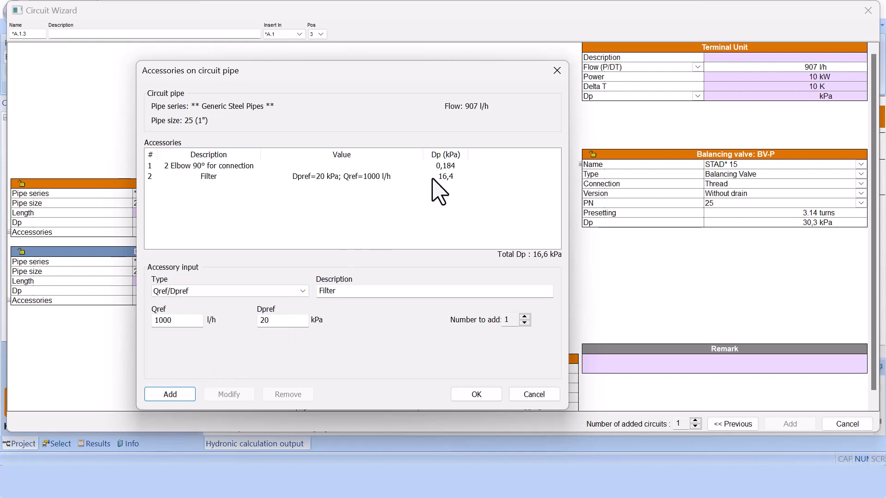
{"action": "left_click", "coordinate": [342, 190]}
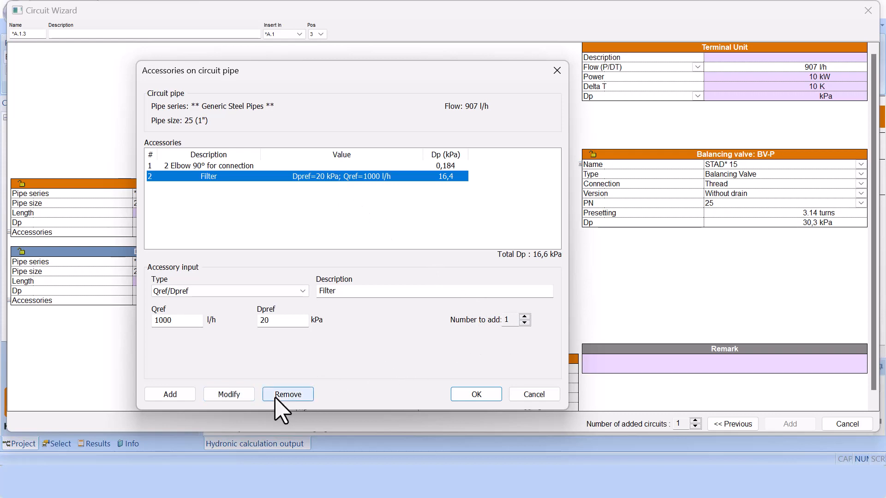
{"action": "left_click", "coordinate": [476, 395]}
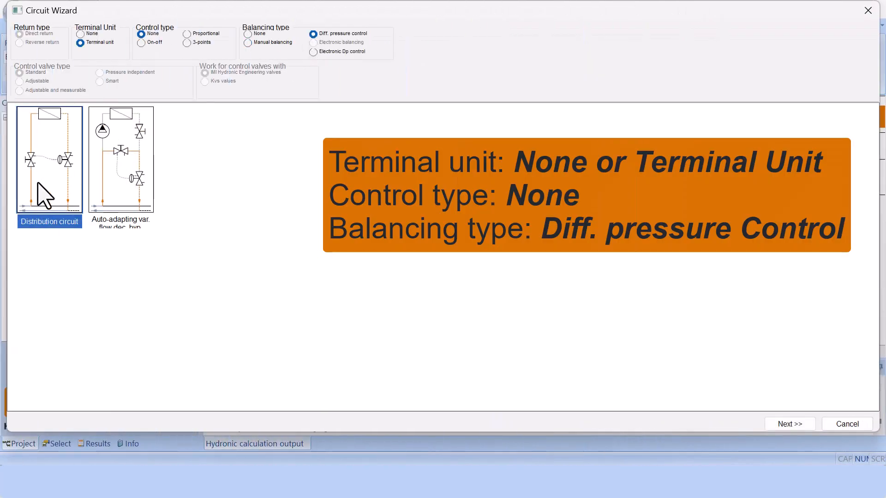
- Open the distribution circuit with Diff. pressure control and set the terminal unit's Dp to 20 kPa
{"action": "double_click", "coordinate": [40, 193]}
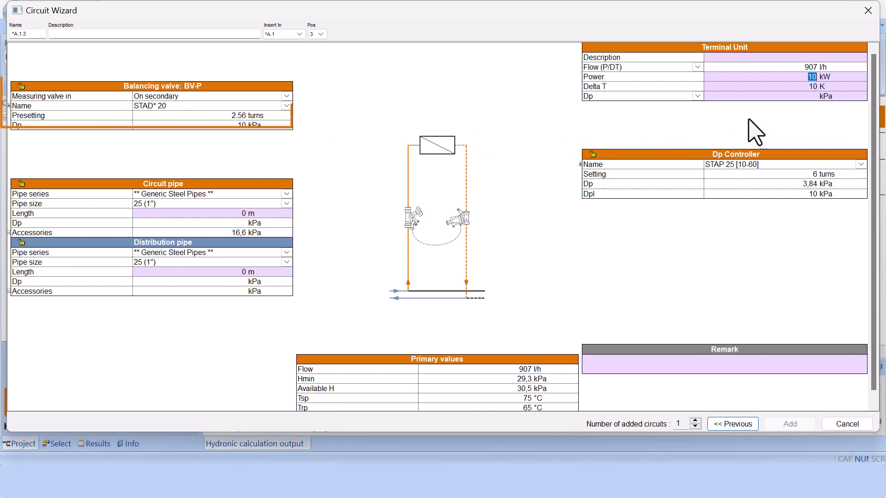
{"action": "key", "text": "Tab"}
{"action": "key", "text": "Tab"}
{"action": "type", "text": "20"}
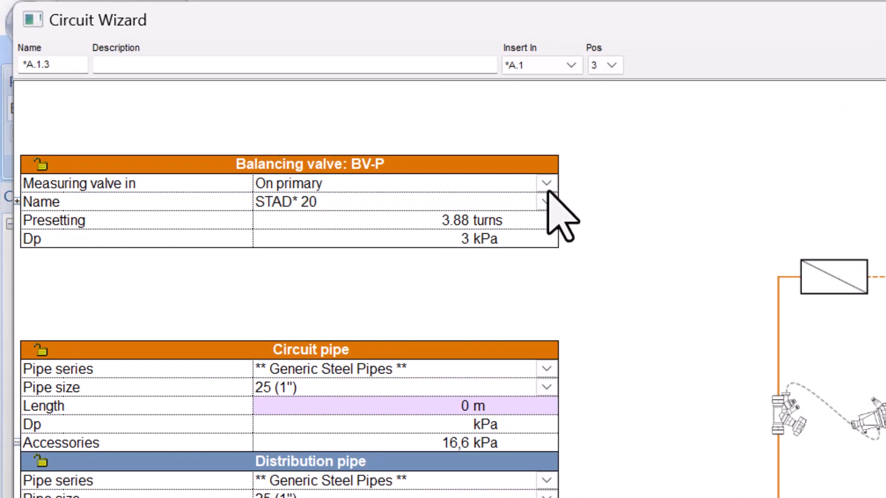
- Check the measuring valve location options of balancing valve BV-P and keep On primary
{"action": "left_click", "coordinate": [546, 185]}
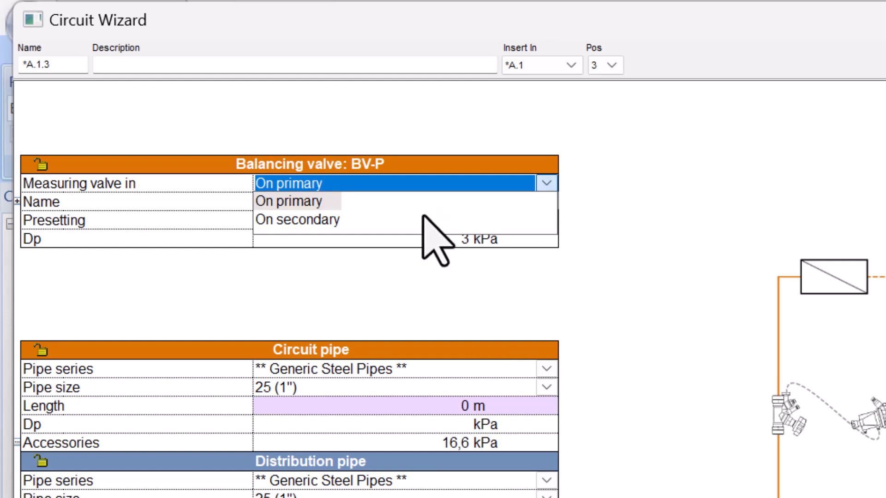
{"action": "left_click", "coordinate": [697, 168]}
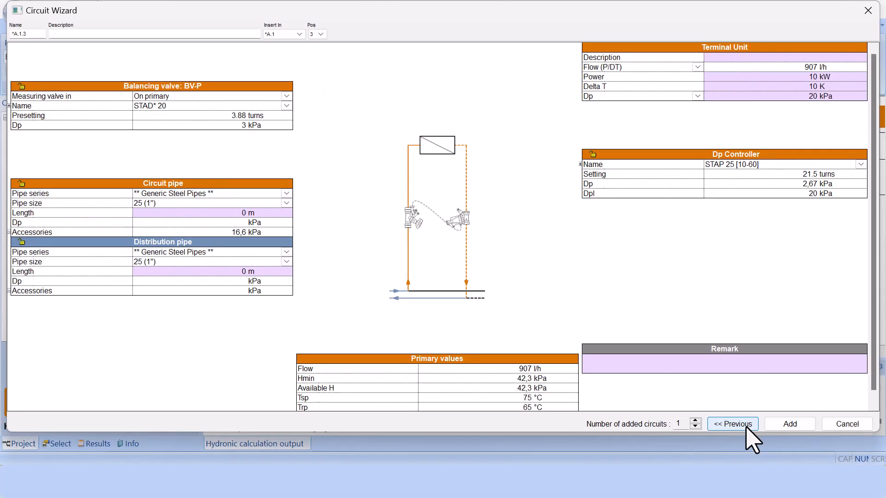
- Return to the circuit selection, choose Electronic Dp control as balancing type and open its distribution circuit
{"action": "left_click", "coordinate": [746, 426]}
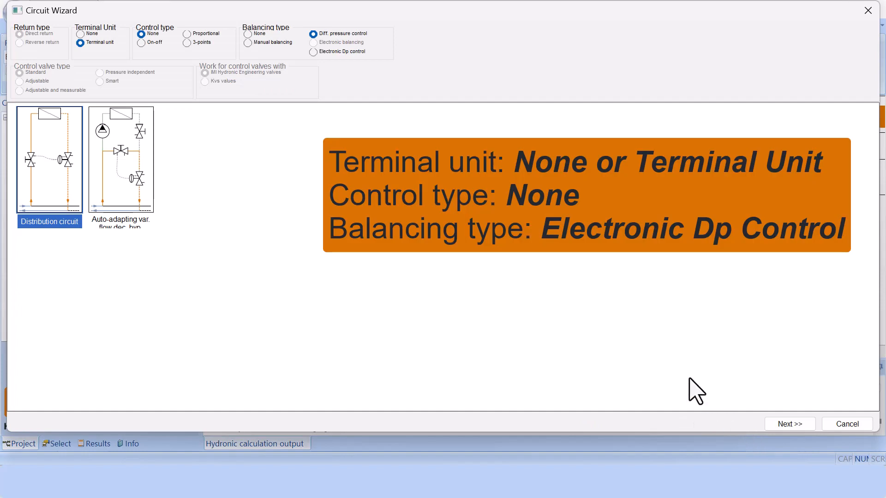
{"action": "left_click", "coordinate": [312, 52]}
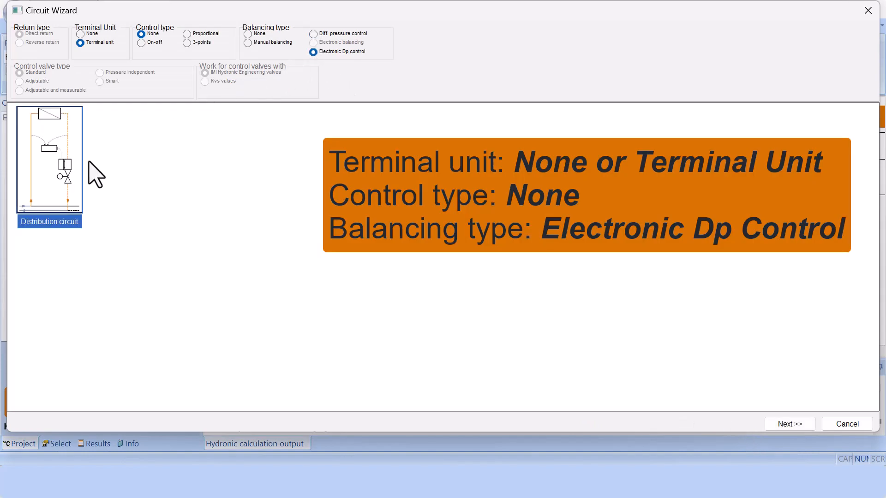
{"action": "double_click", "coordinate": [51, 182]}
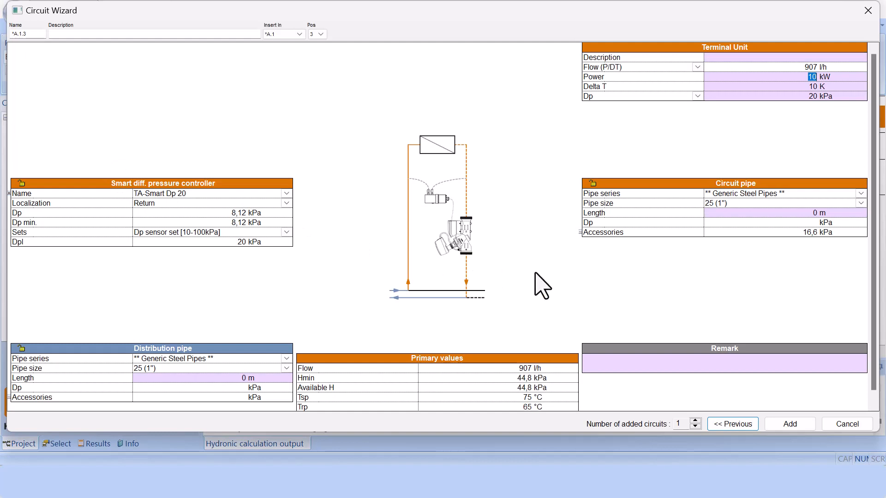
- Review the Smart diff. pressure controller's available sets, its expanded valve details and its localization options
{"action": "scroll", "coordinate": [542, 286], "scroll_direction": "down", "scroll_amount": 1}
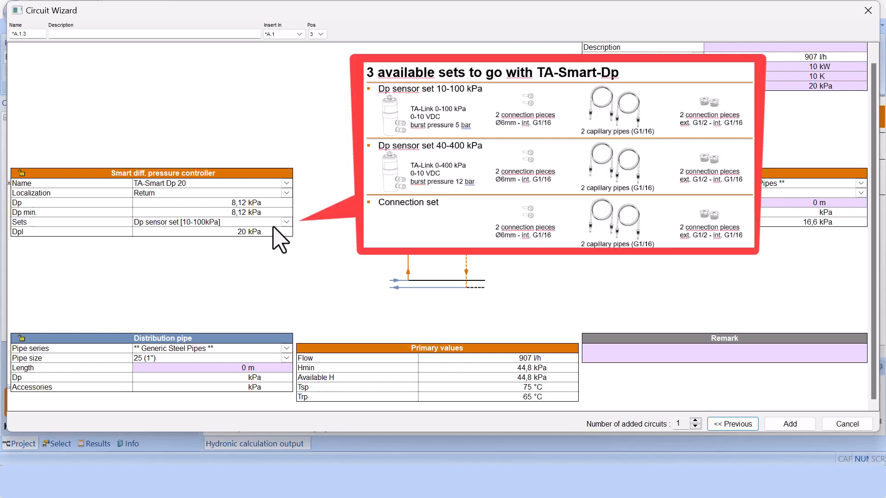
{"action": "left_click", "coordinate": [285, 222]}
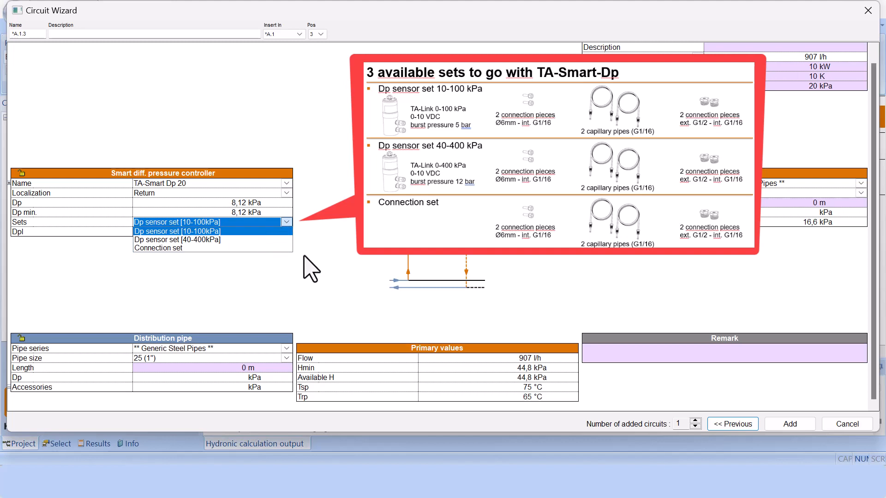
{"action": "left_click", "coordinate": [8, 183]}
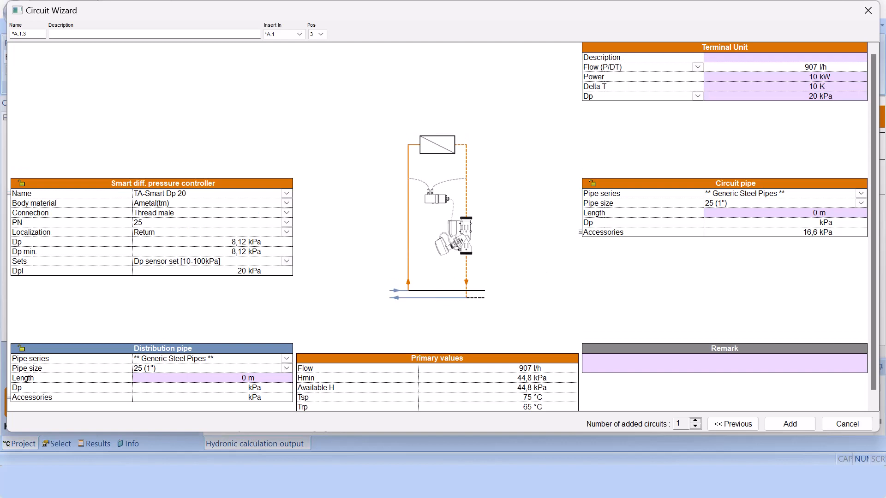
{"action": "left_click", "coordinate": [286, 232]}
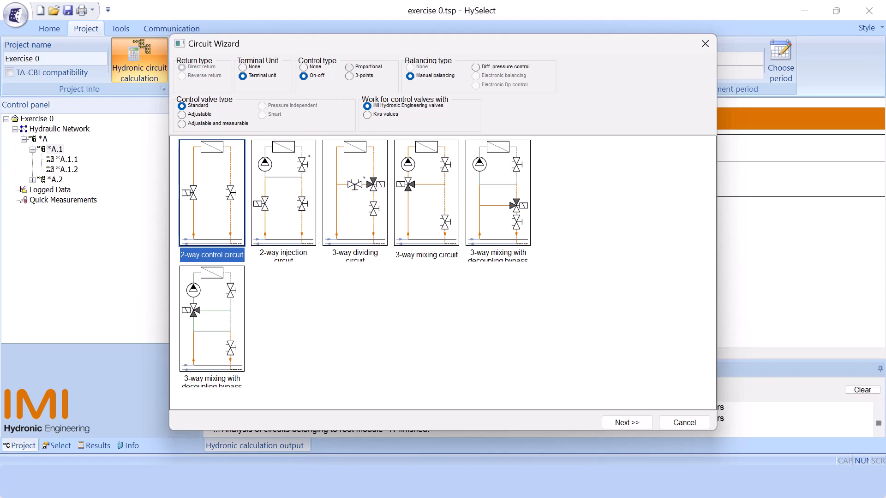
- Set the control type to Proportional and open the 2-way control circuit with Manual balancing and a Standard control valve
{"action": "left_click", "coordinate": [349, 68]}
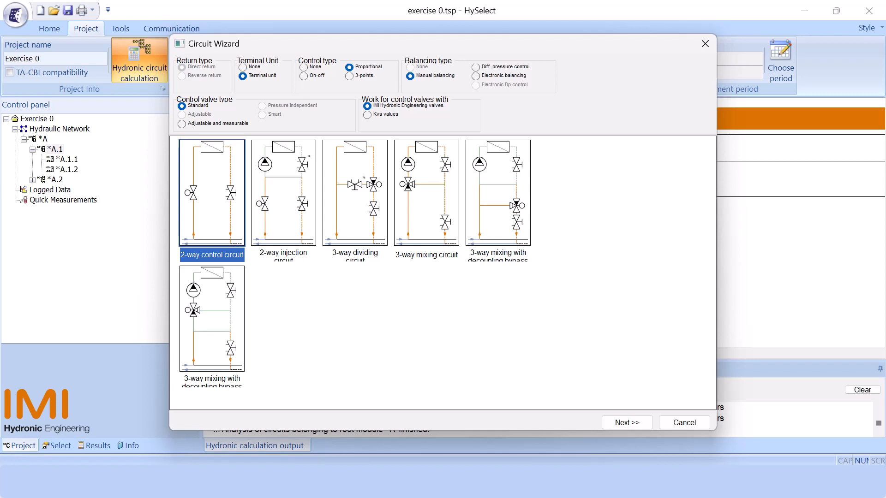
{"action": "left_click", "coordinate": [627, 423]}
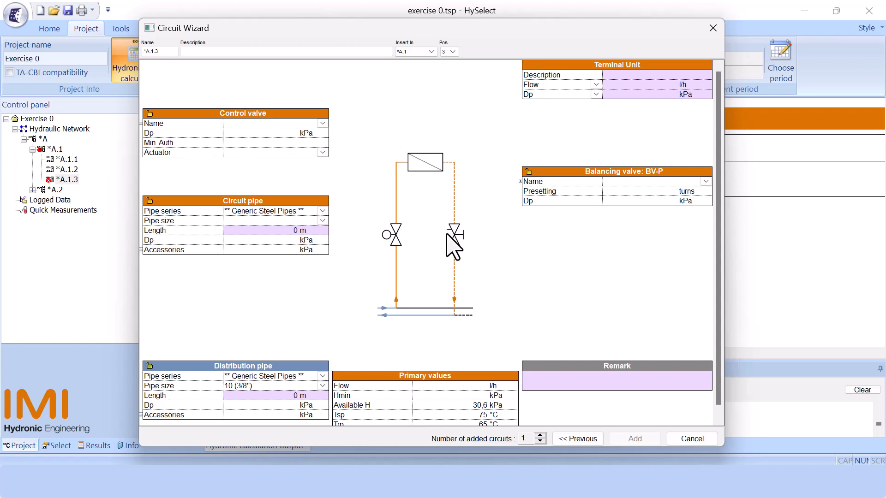
- Change the balancing type to Diff. pressure control and open the first 2-way control circuit
{"action": "left_click", "coordinate": [590, 437]}
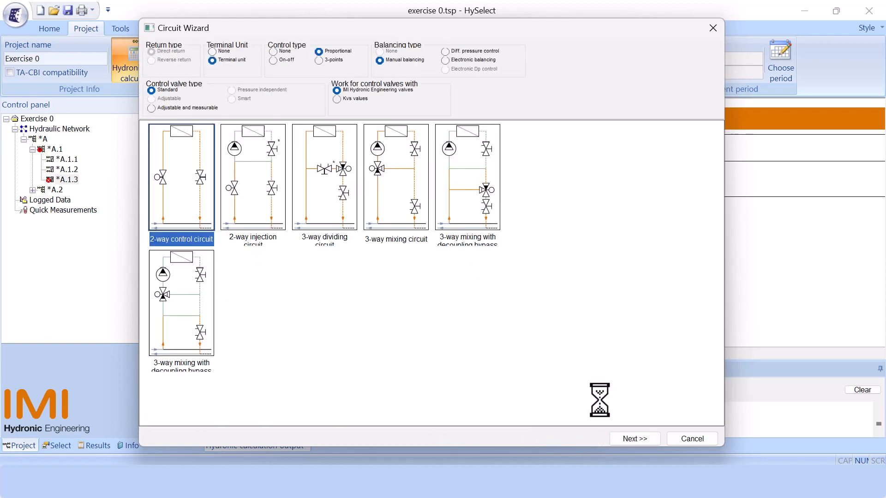
{"action": "left_click", "coordinate": [444, 52]}
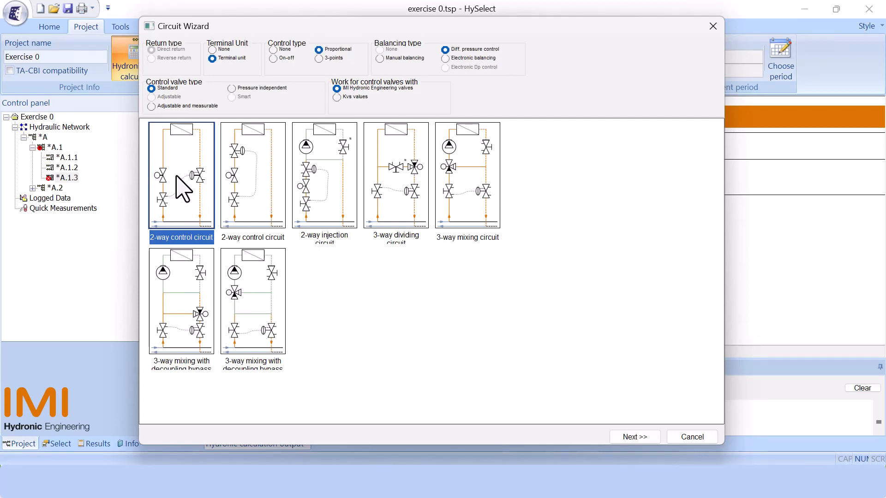
{"action": "left_click", "coordinate": [652, 437]}
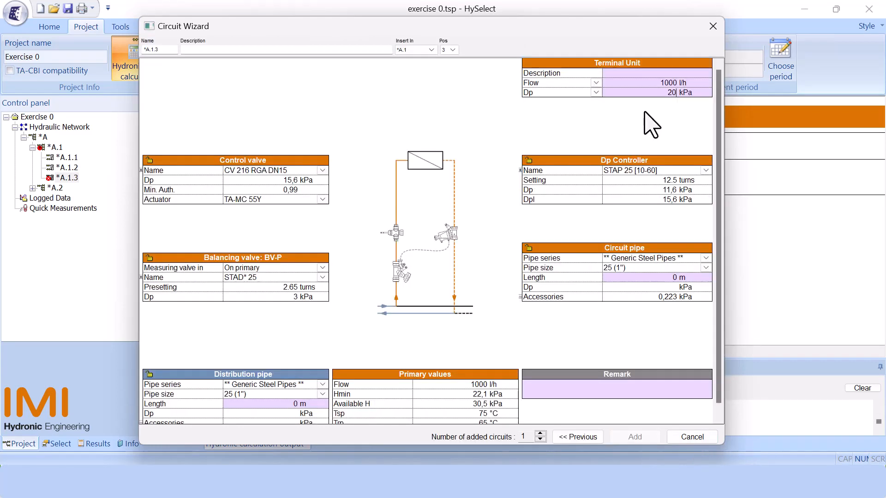
- Set the terminal unit's flow to 1000 l/h and Dp to 20 kPa, and keep the measuring valve On primary
{"action": "left_click", "coordinate": [638, 120]}
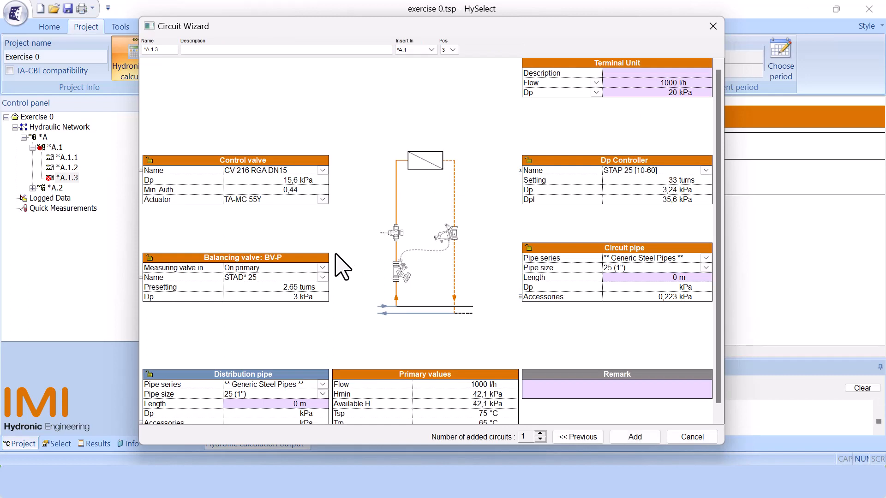
{"action": "left_click", "coordinate": [323, 268]}
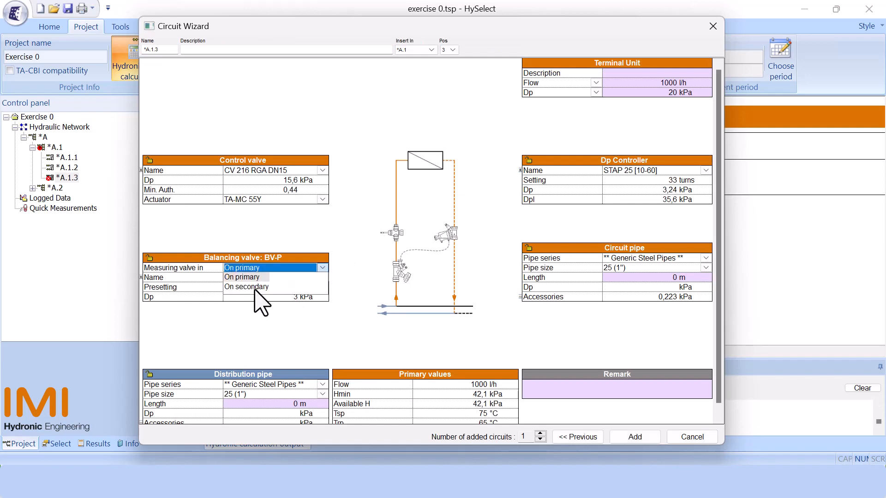
{"action": "left_click", "coordinate": [256, 277]}
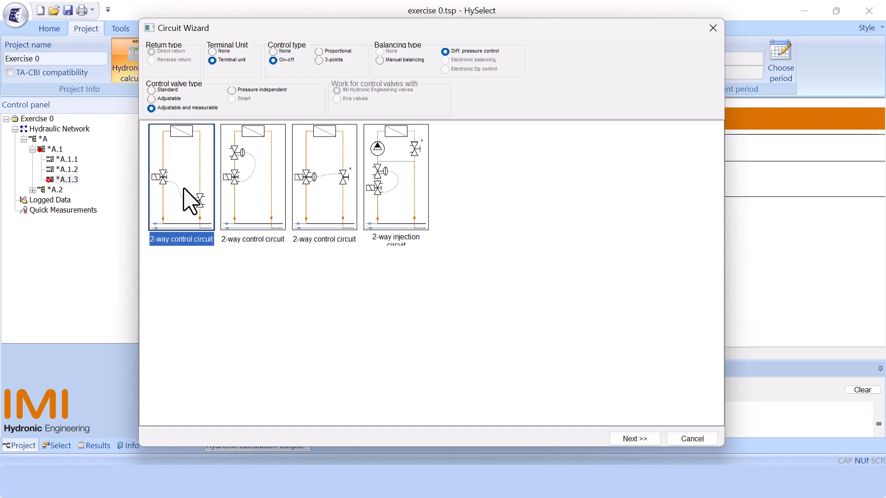
- Open the On-off 2-way control circuit with Adjustable and measurable valve, and accept its actuator with 24 VAC power supply and On-off input signal
{"action": "left_click", "coordinate": [627, 438]}
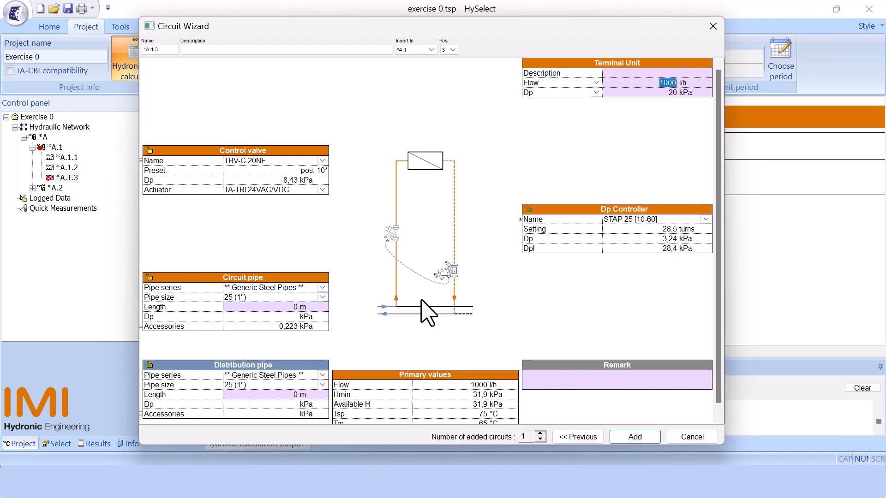
{"action": "left_click", "coordinate": [321, 188]}
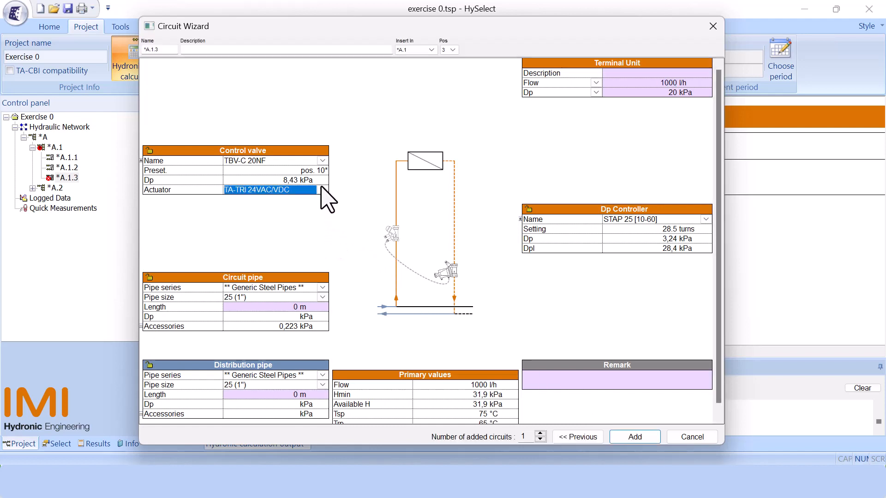
{"action": "left_click", "coordinate": [322, 189]}
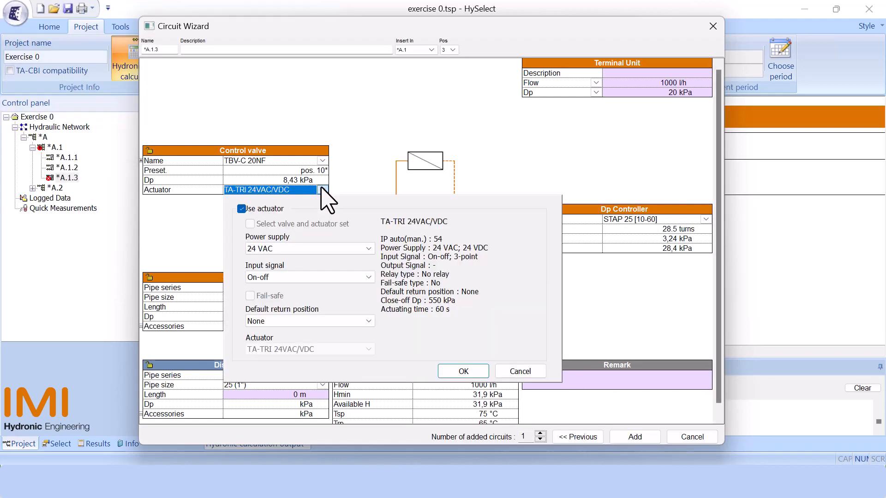
{"action": "left_click", "coordinate": [329, 249]}
{"action": "left_click", "coordinate": [334, 259]}
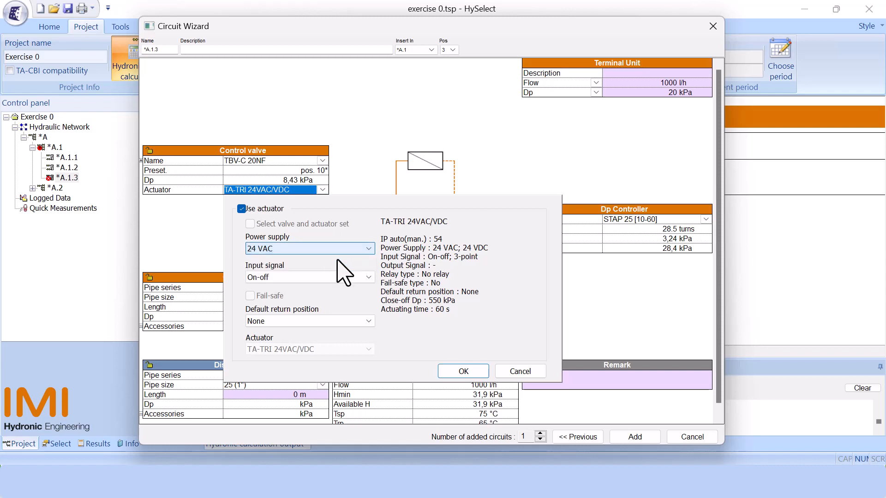
{"action": "left_click", "coordinate": [340, 277]}
{"action": "left_click", "coordinate": [346, 288]}
{"action": "left_click", "coordinate": [463, 371]}
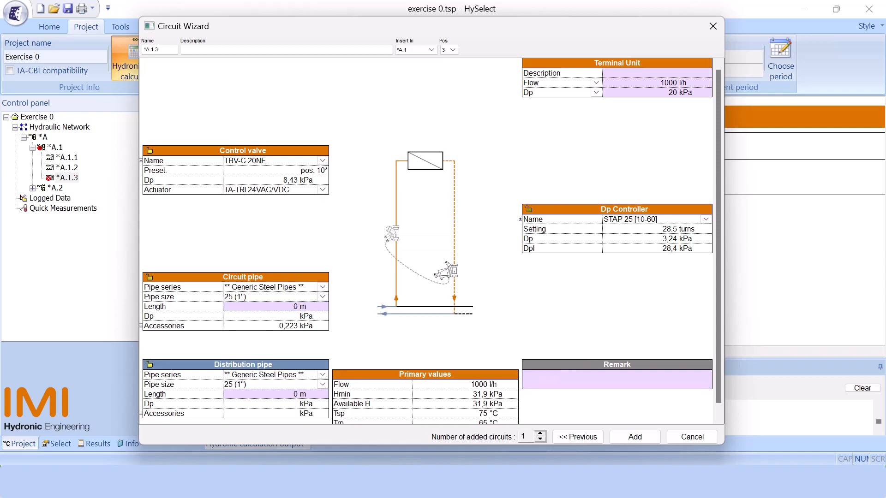
- Change the control type to Proportional and open the first 2-way control circuit with Adjustable and measurable valve
{"action": "left_click", "coordinate": [582, 437]}
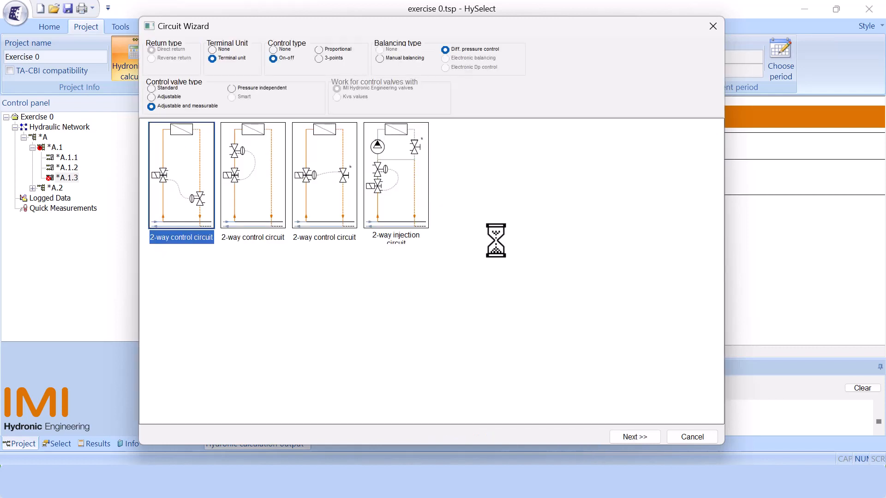
{"action": "left_click", "coordinate": [317, 50]}
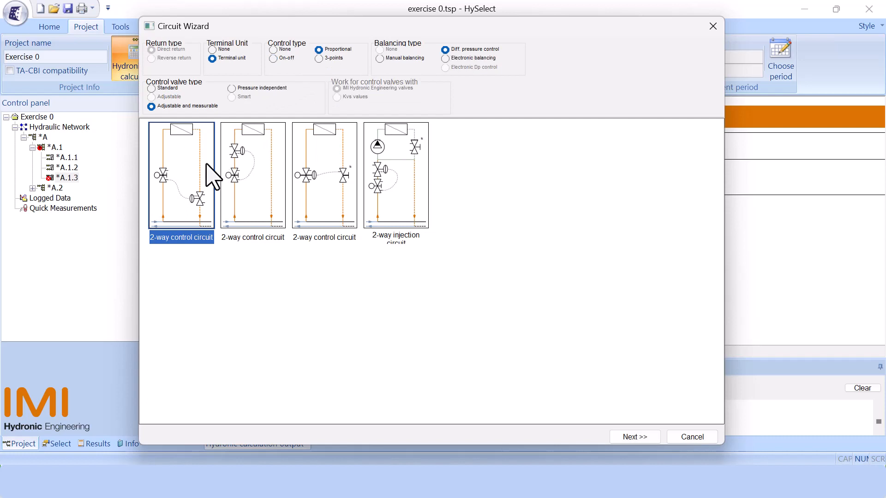
{"action": "left_click", "coordinate": [639, 439]}
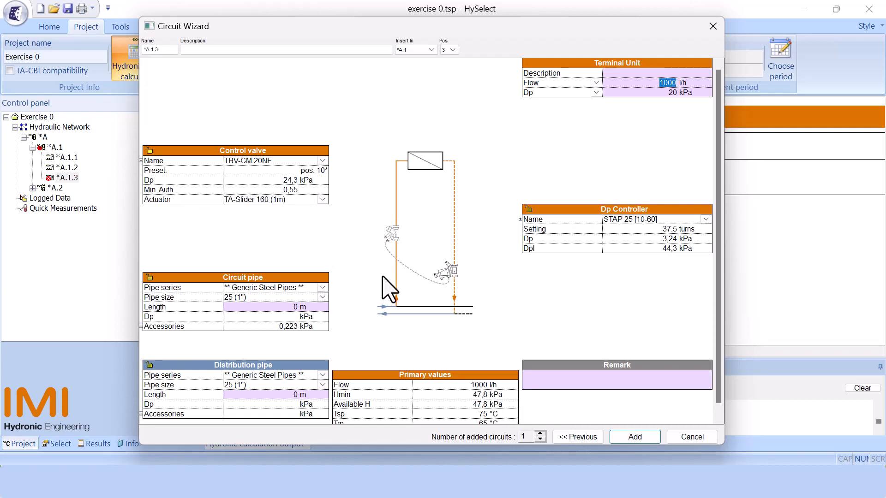
- View the circuits offered for Electronic balancing, and open the 2-way injection circuit with Manual balancing and a Standard valve
{"action": "left_click", "coordinate": [574, 437]}
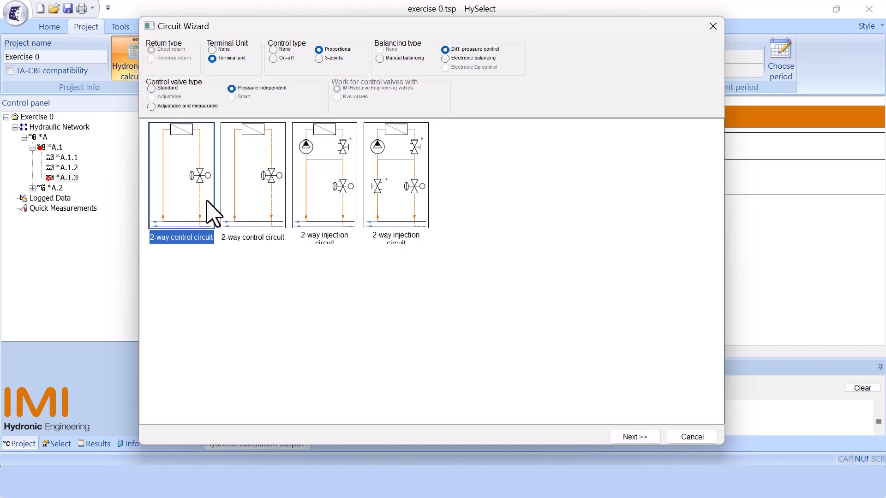
{"action": "left_click", "coordinate": [450, 57]}
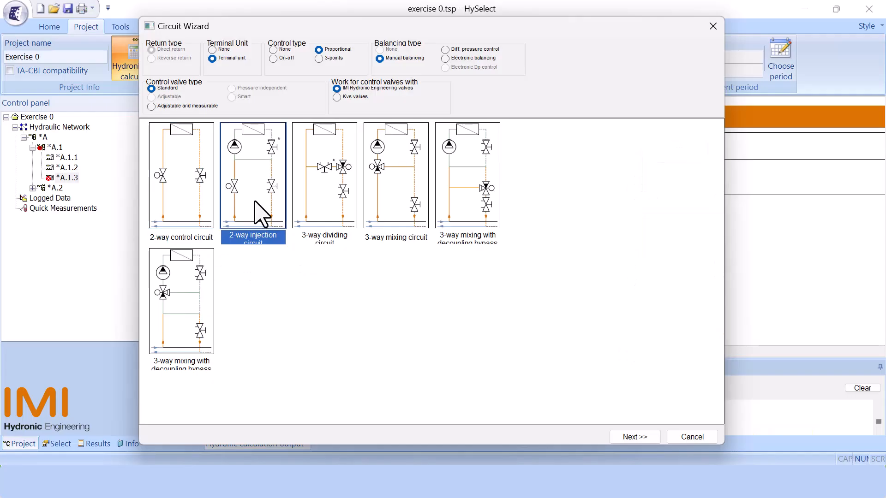
{"action": "left_click", "coordinate": [634, 436]}
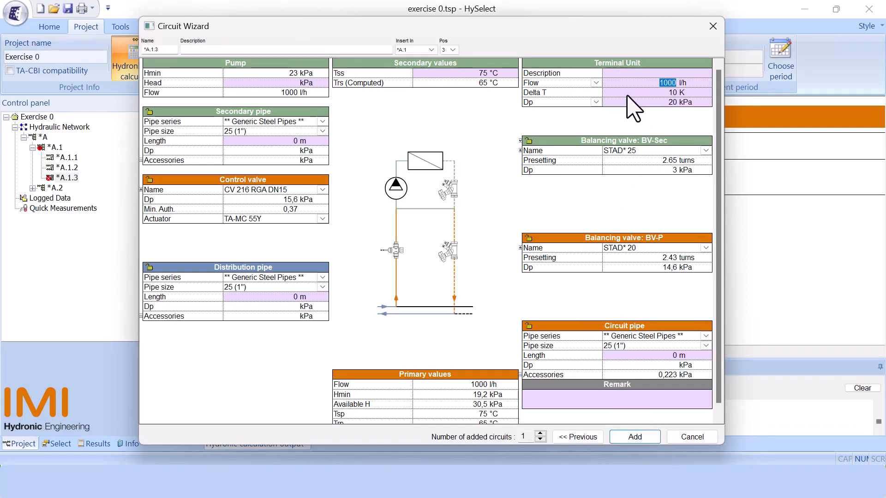
- Set the secondary supply temperature Tss of the injection circuit to 45 °C
{"action": "mouse_move", "coordinate": [627, 32]}
{"action": "left_mouse_down"}
{"action": "mouse_move", "coordinate": [628, 96]}
{"action": "mouse_move", "coordinate": [613, 28]}
{"action": "left_mouse_up"}
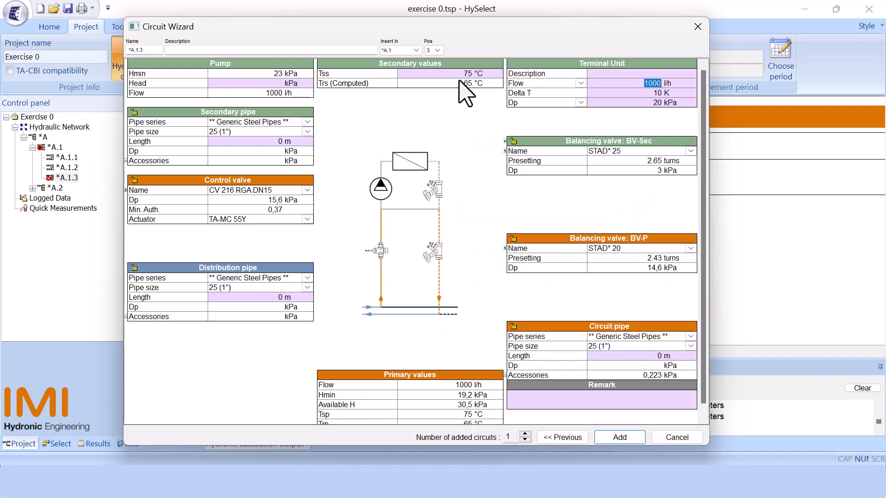
{"action": "left_click", "coordinate": [469, 75]}
{"action": "key", "text": "Return"}
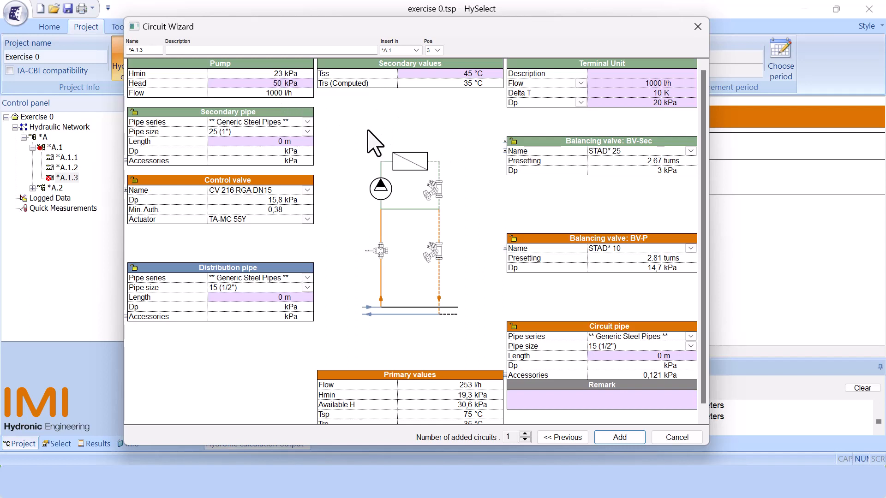
- Try a pump head of 50 kPa and clear the value again
{"action": "left_click", "coordinate": [282, 85]}
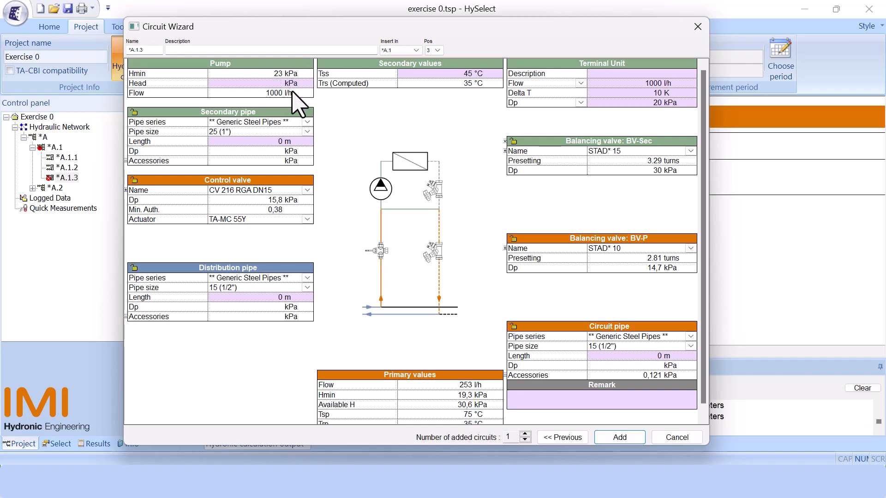
{"action": "left_click", "coordinate": [320, 129]}
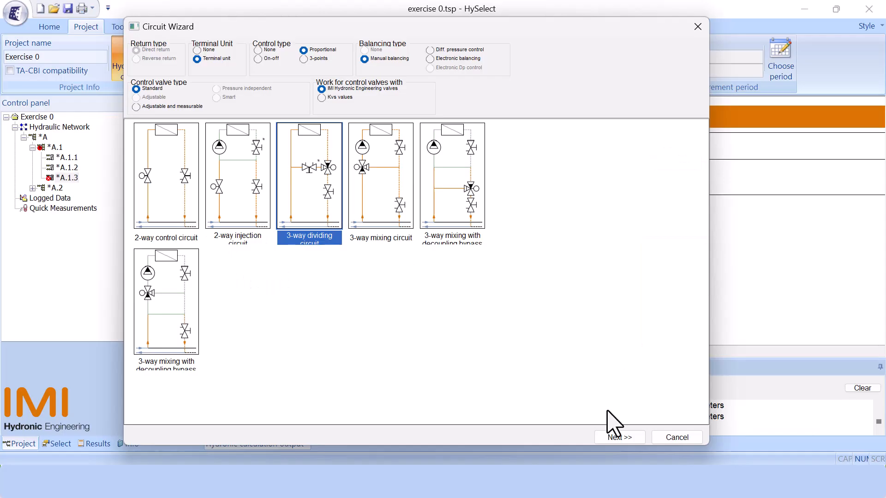
- Open the 3-way dividing circuit, try a terminal unit Dp of 5 kPa and set it back to 20 kPa
{"action": "left_click", "coordinate": [620, 437]}
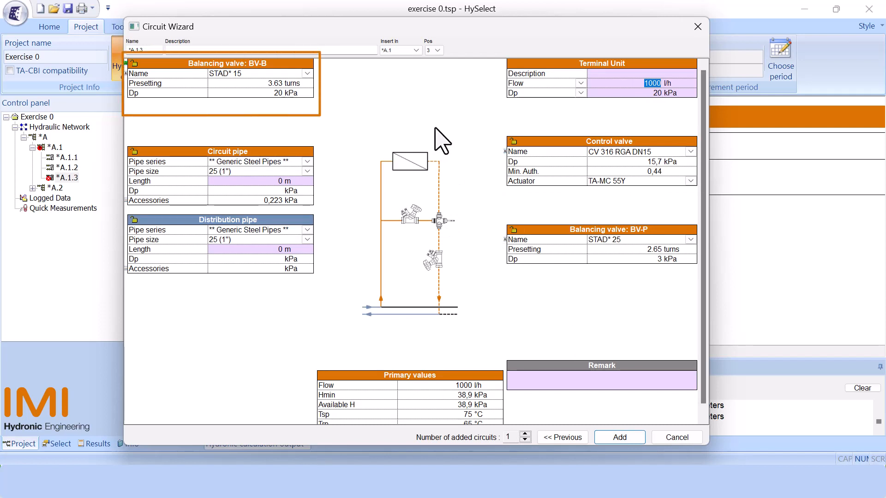
{"action": "left_click", "coordinate": [653, 94]}
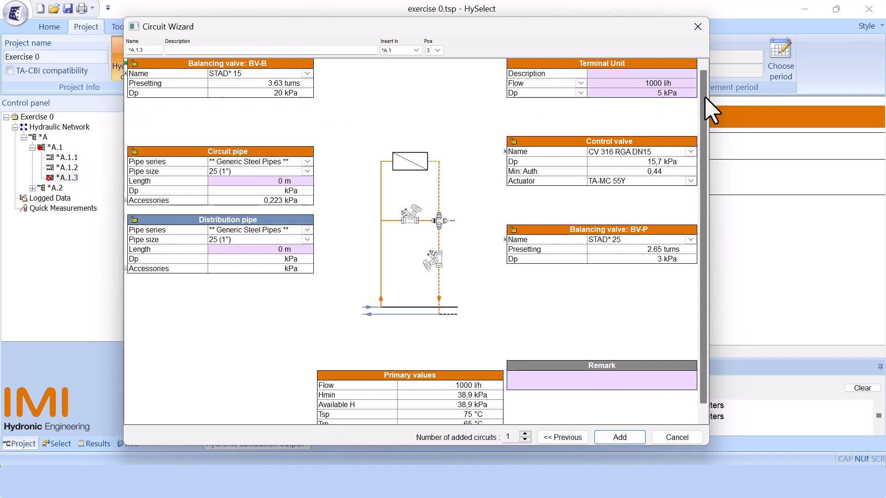
{"action": "key", "text": "Tab"}
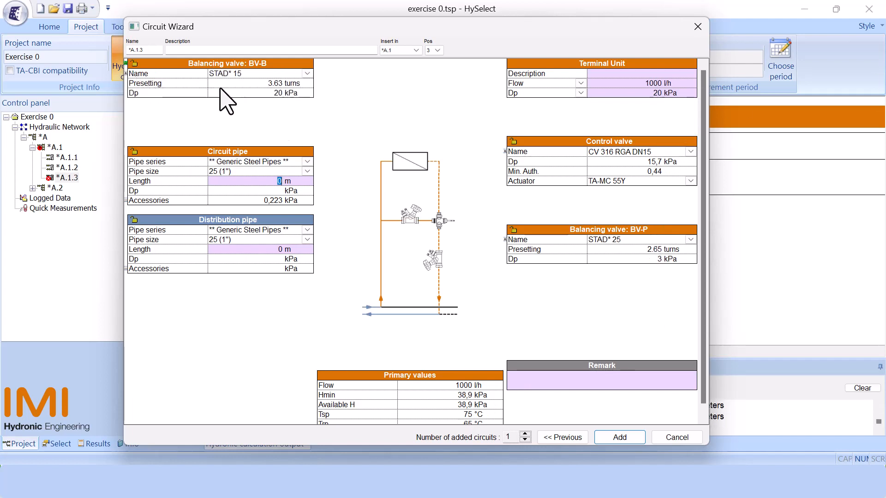
- Set the terminal unit Dp of the 3-way dividing circuit to 5 kPa, and open the 3-way mixing circuit from the circuit selection
{"action": "left_click", "coordinate": [657, 92]}
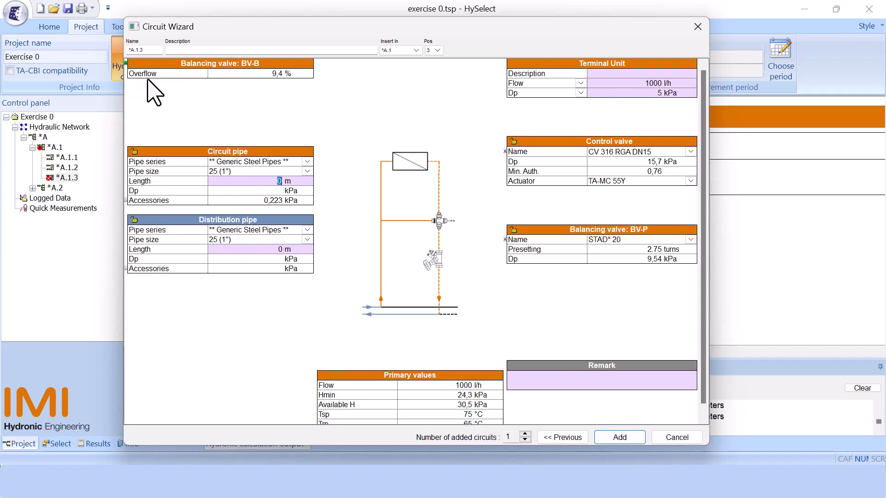
{"action": "left_click", "coordinate": [125, 64]}
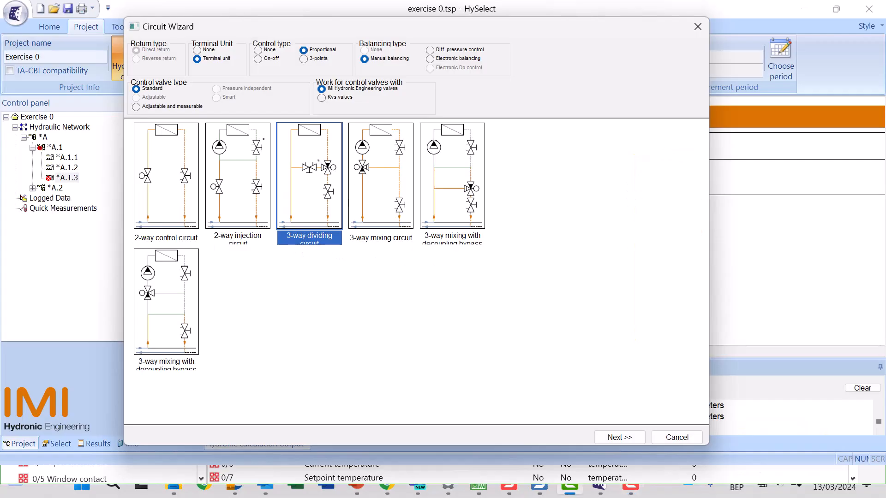
{"action": "left_click", "coordinate": [383, 194]}
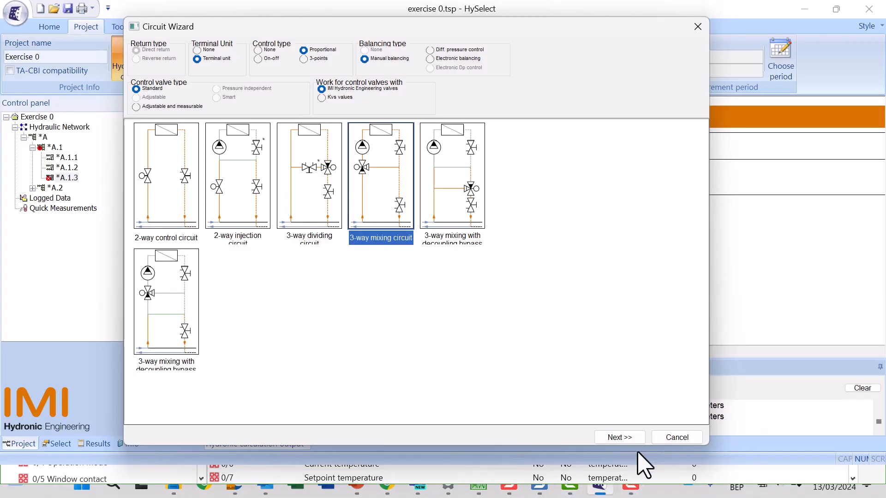
{"action": "left_click", "coordinate": [632, 438]}
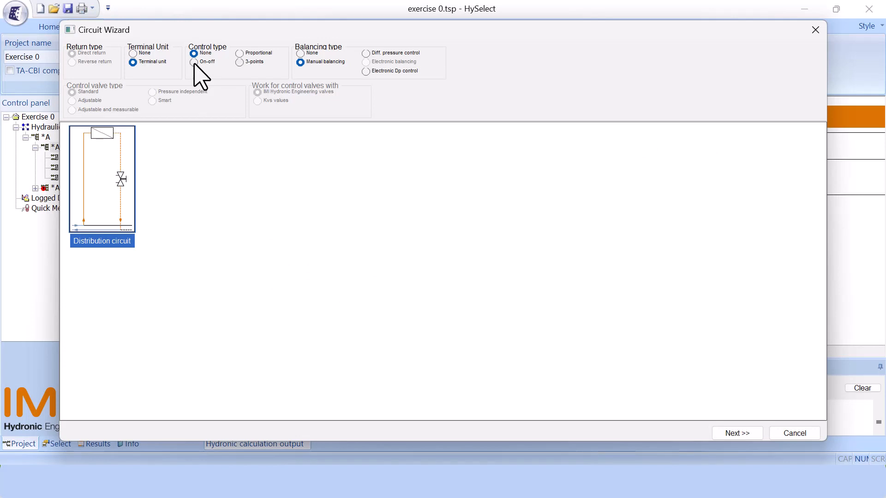
- Set the control type to Proportional and open the 3-way mixing circuit with decoupling bypass that has its control valve on the primary side
{"action": "left_click", "coordinate": [194, 63]}
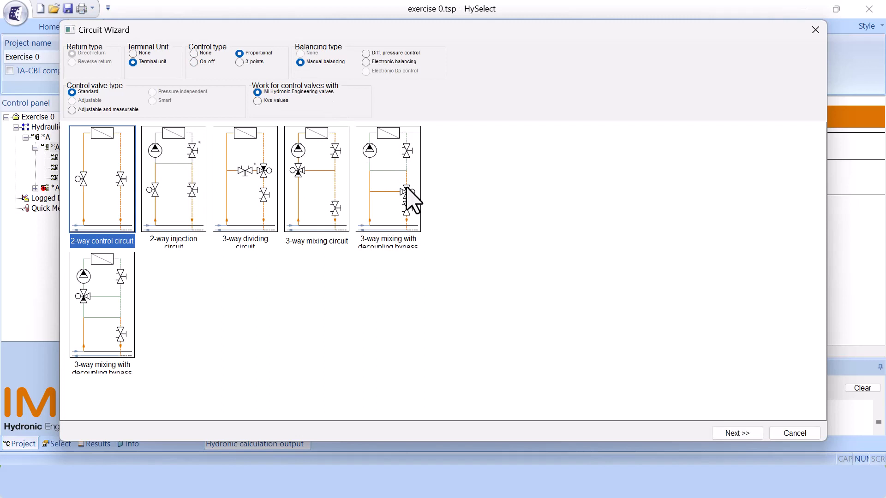
{"action": "left_click", "coordinate": [410, 198]}
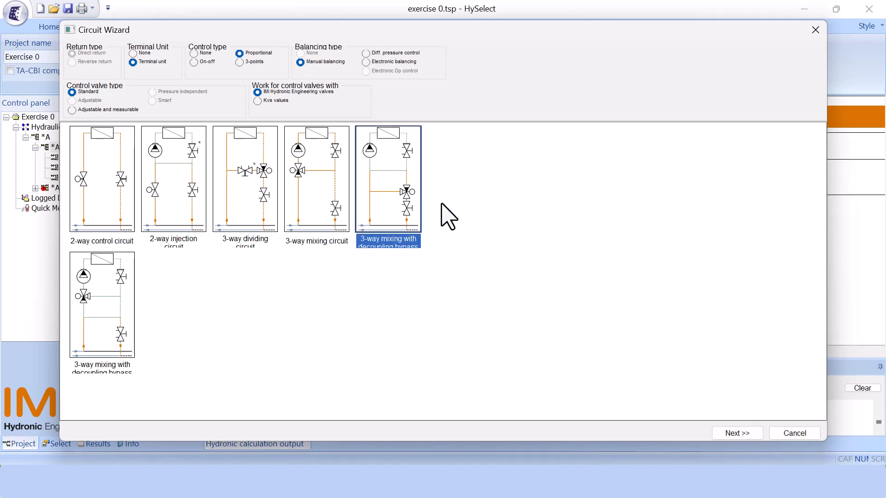
{"action": "left_click", "coordinate": [122, 315]}
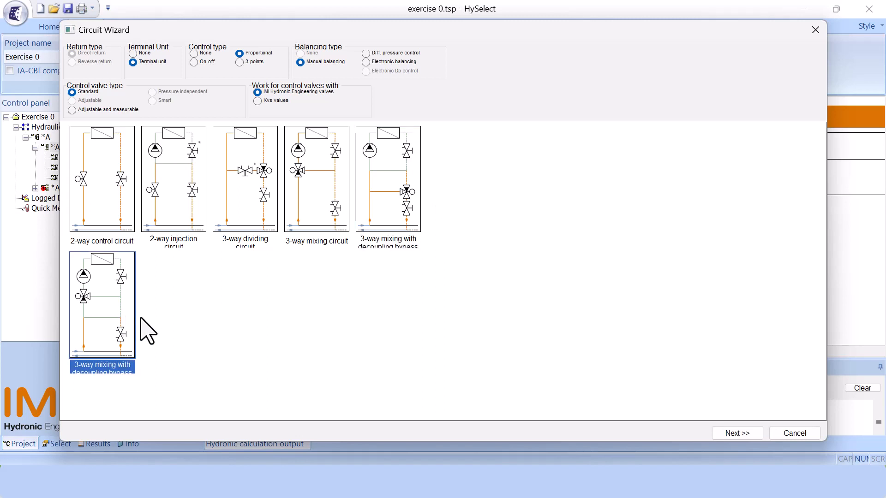
{"action": "left_click", "coordinate": [408, 195]}
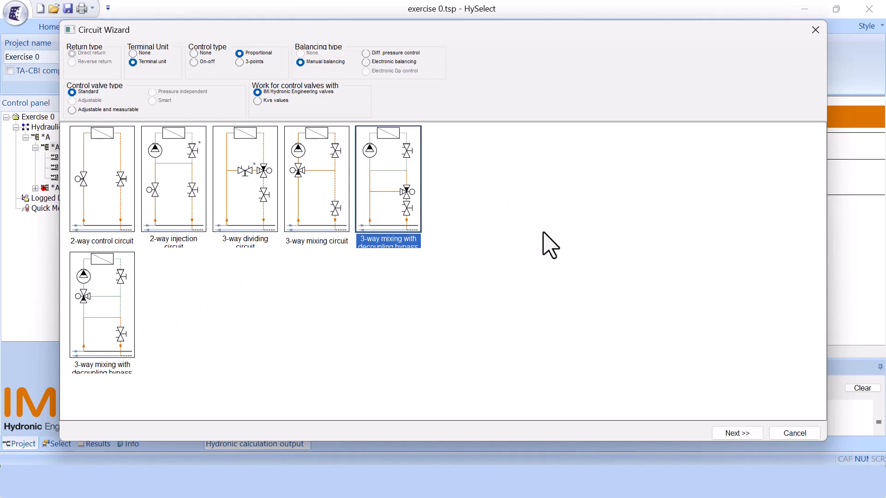
{"action": "left_click", "coordinate": [733, 433]}
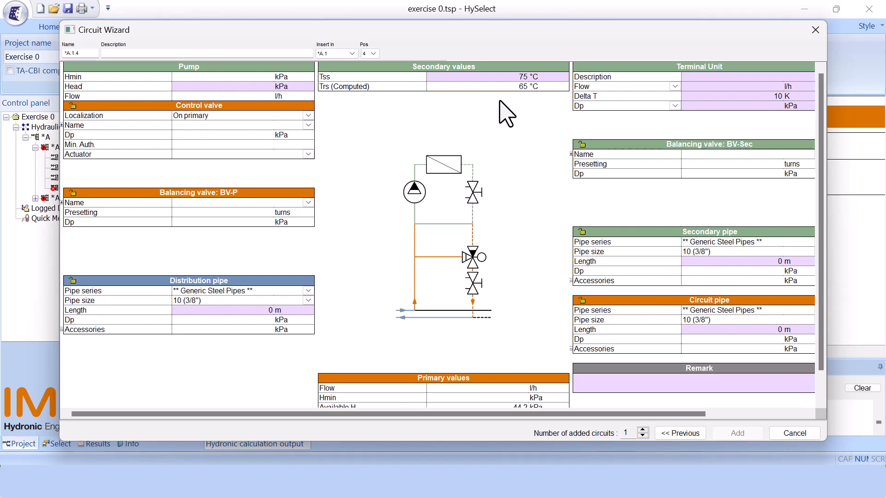
- Set the terminal unit's flow to 1000 l/h and its Dp to 20 kPa
{"action": "left_click", "coordinate": [723, 87]}
{"action": "type", "text": "1000"}
{"action": "left_click", "coordinate": [728, 107]}
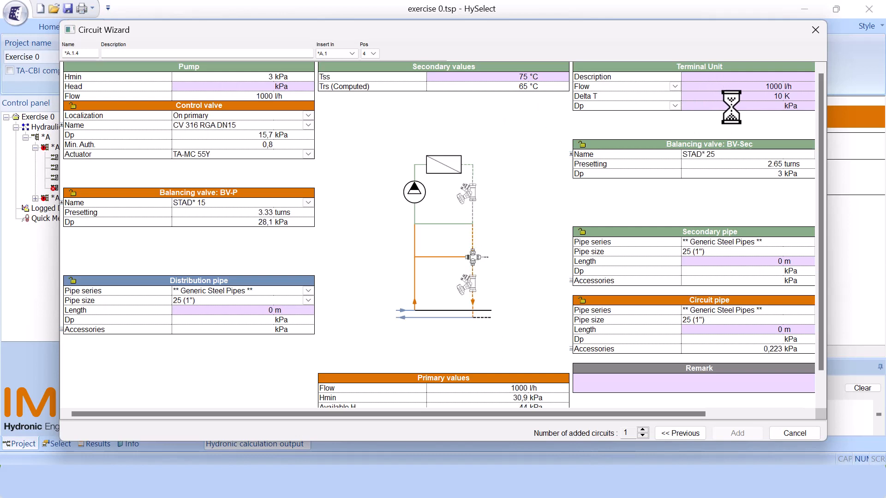
{"action": "type", "text": "20"}
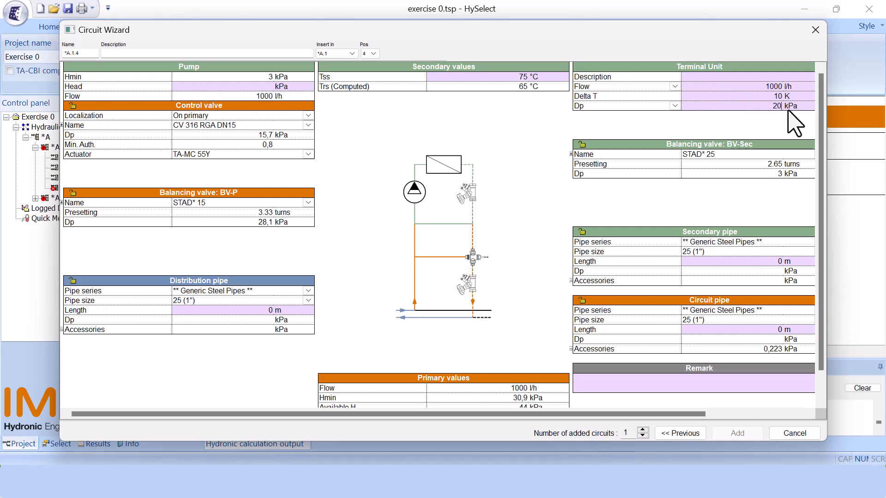
{"action": "left_click", "coordinate": [517, 121]}
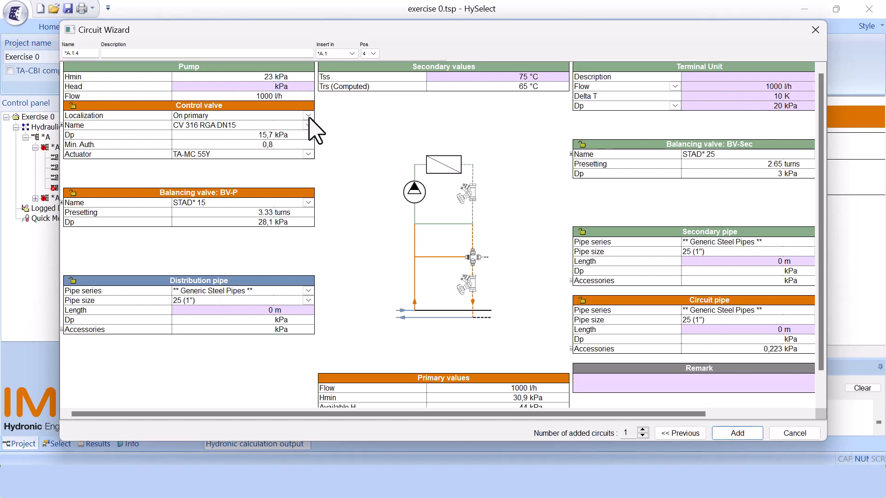
- Set the control valve's localization to Automatic
{"action": "left_click", "coordinate": [308, 116]}
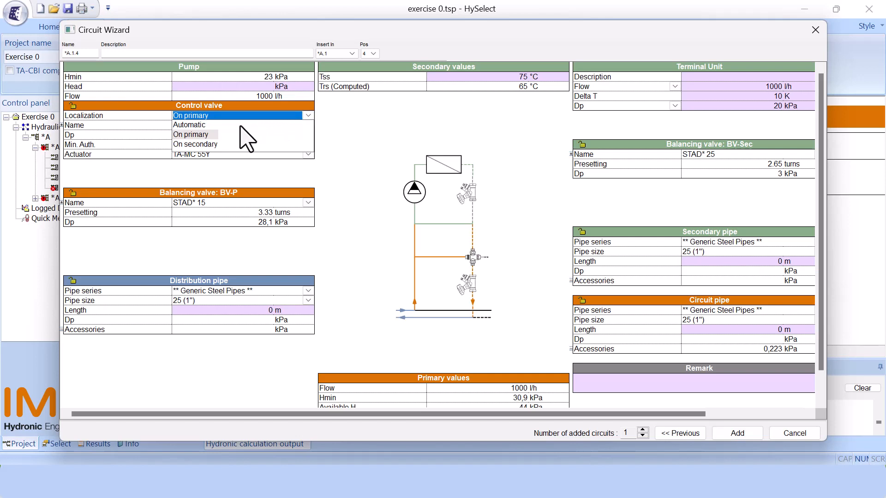
{"action": "left_click", "coordinate": [196, 135]}
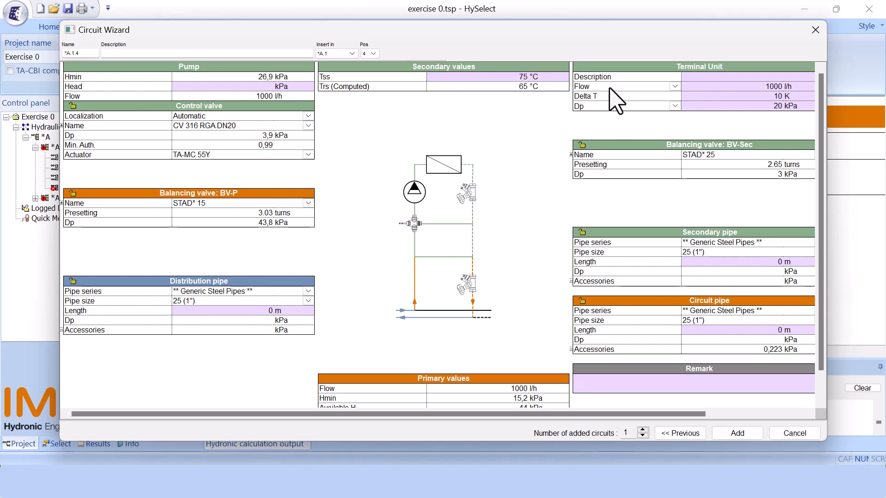
- Try a secondary supply temperature Tss of 45 °C and set it back to 75 °C
{"action": "left_click", "coordinate": [523, 77]}
{"action": "type", "text": "45"}
{"action": "key", "text": "Return"}
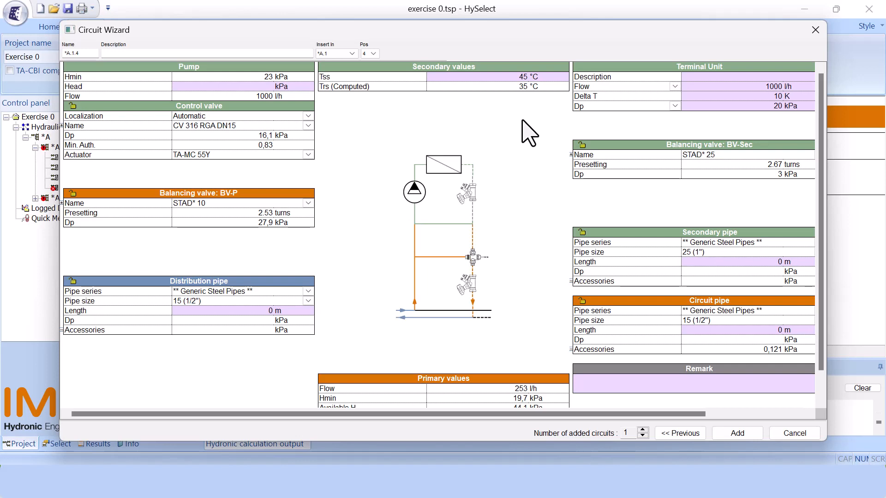
{"action": "double_click", "coordinate": [522, 80]}
{"action": "type", "text": "75"}
{"action": "key", "text": "Return"}
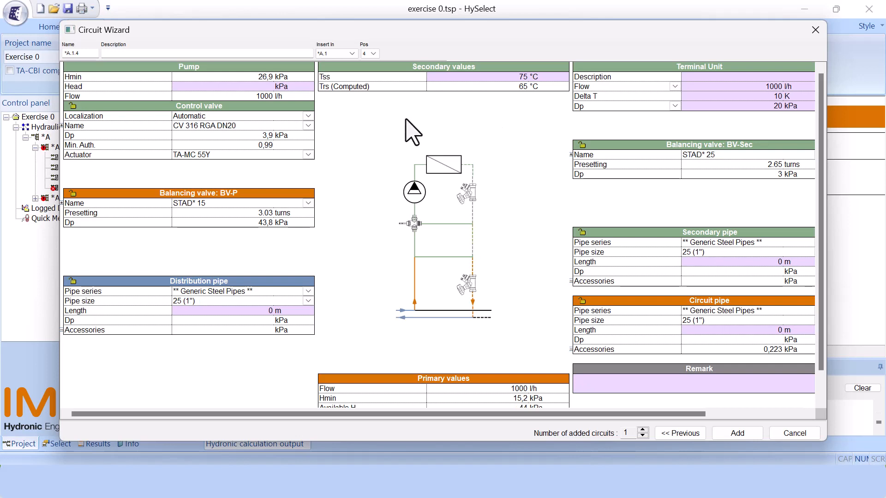
- View the control valve's connection, version and PN details, and check the actuators offered for it
{"action": "left_click", "coordinate": [62, 127]}
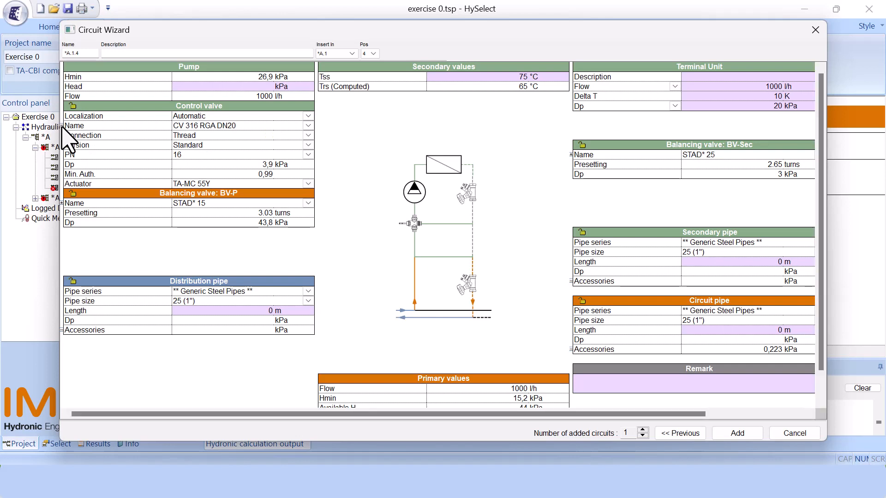
{"action": "left_click", "coordinate": [62, 126]}
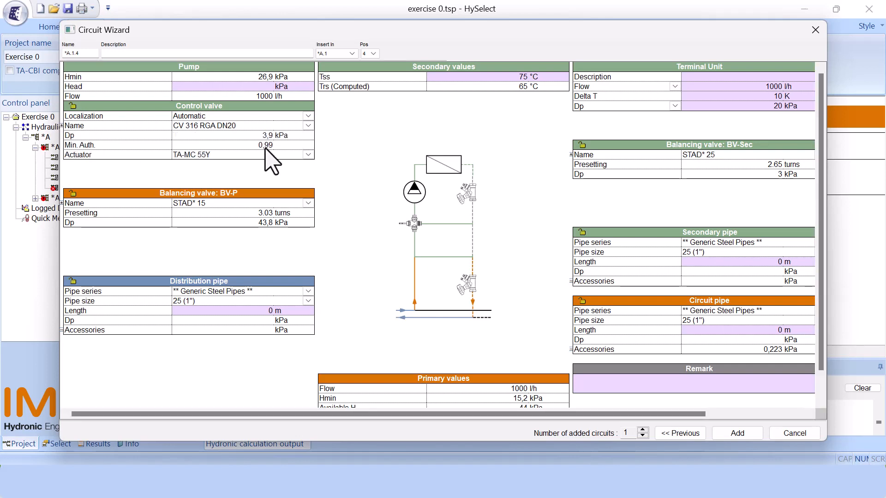
{"action": "left_click", "coordinate": [306, 154]}
{"action": "left_click", "coordinate": [308, 154]}
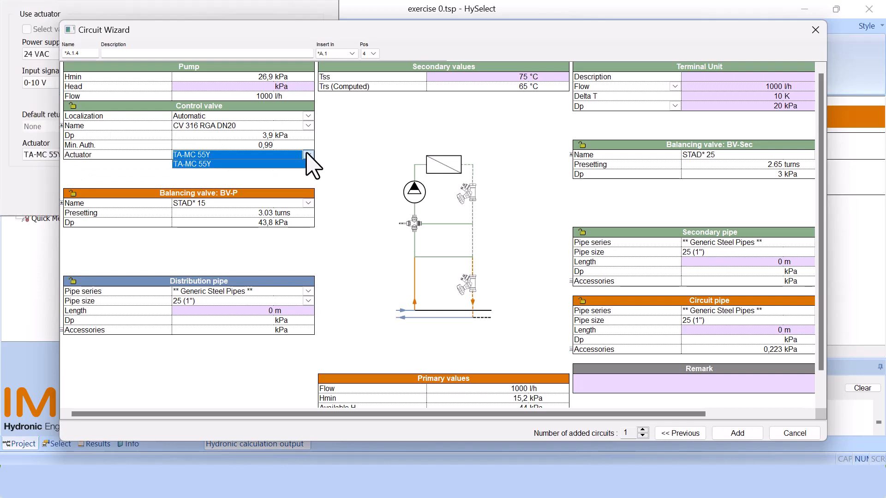
{"action": "left_click", "coordinate": [413, 336]}
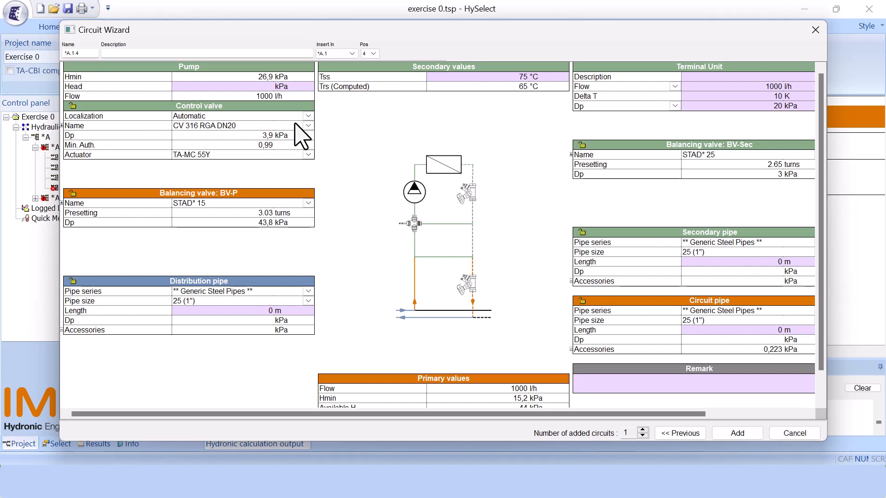
- Return to the circuit selection and open the auto-adapting variable flow circuit with decoupling bypass, using control type None and Diff. pressure control
{"action": "left_click", "coordinate": [681, 433]}
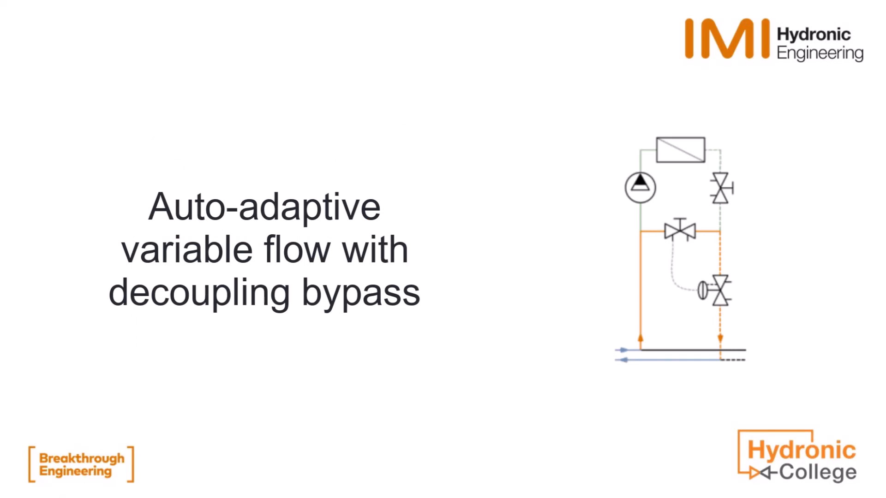
{"action": "left_click", "coordinate": [193, 54]}
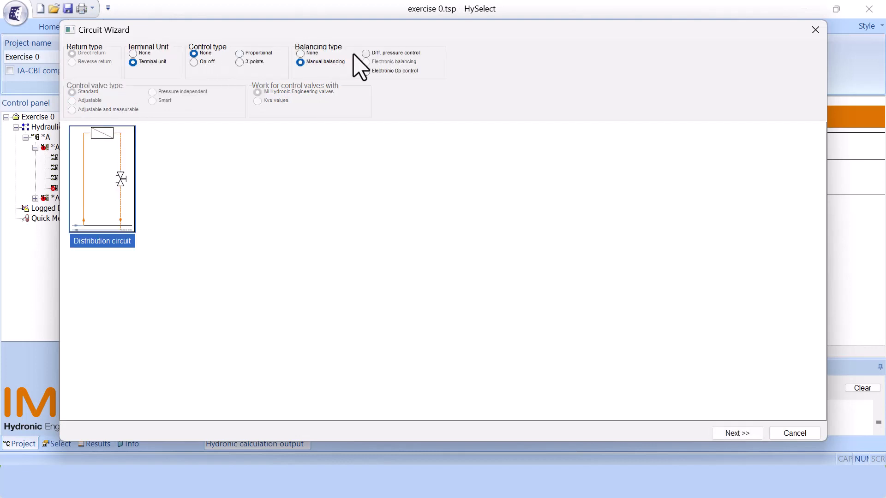
{"action": "left_click", "coordinate": [365, 54]}
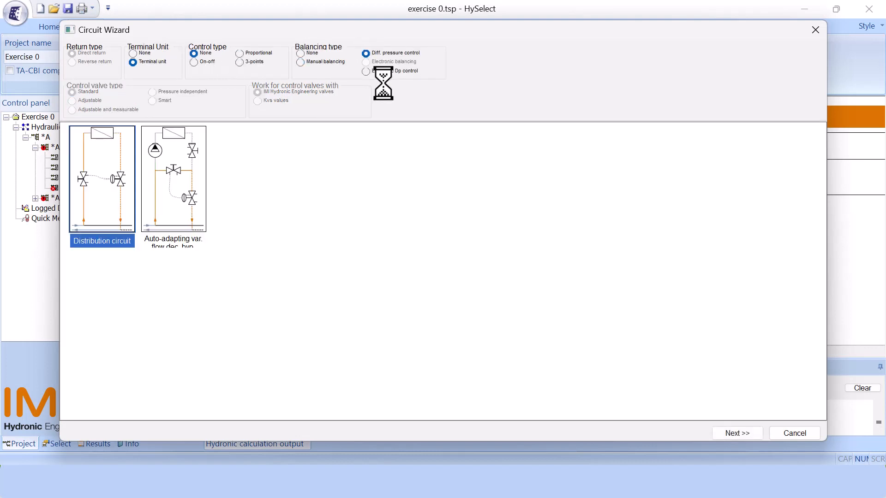
{"action": "left_click", "coordinate": [202, 187]}
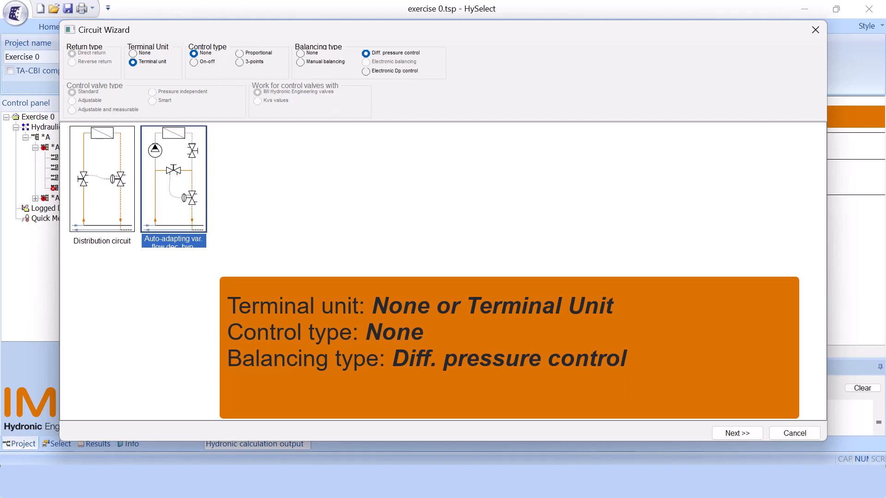
{"action": "left_click", "coordinate": [737, 434]}
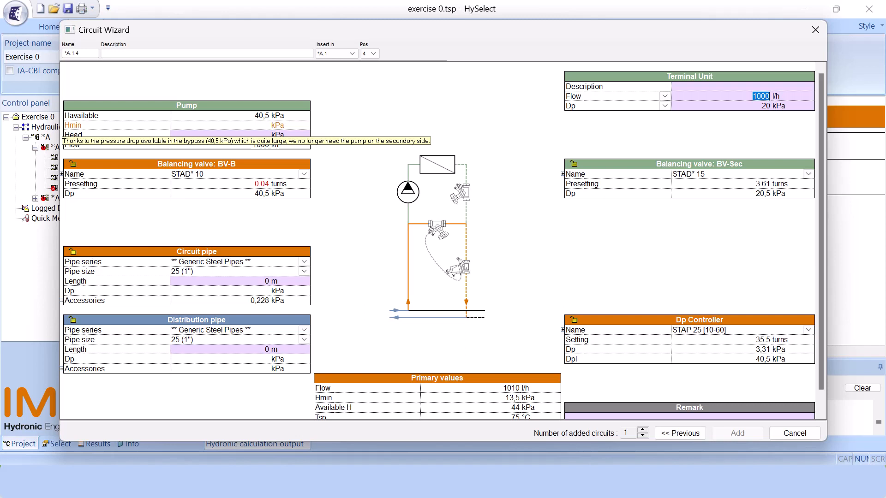
- Set the terminal unit's Dp to 60 kPa and open the pump head for editing
{"action": "left_click", "coordinate": [765, 105]}
{"action": "type", "text": "60"}
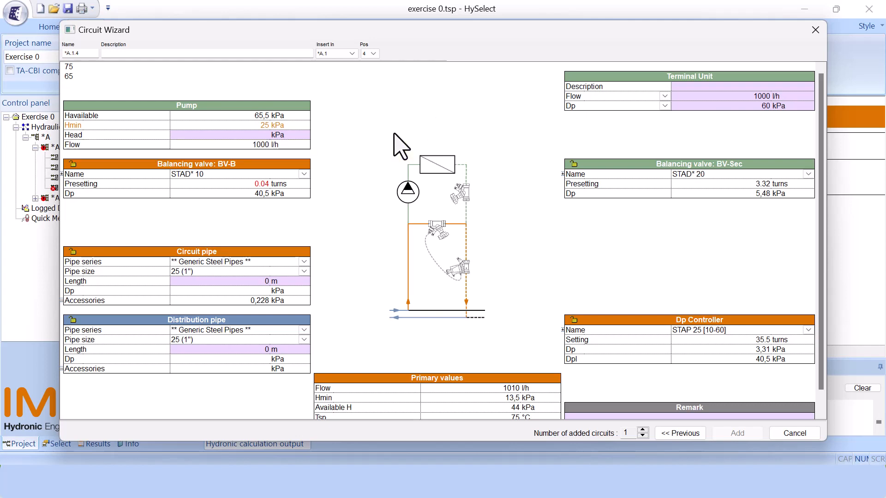
{"action": "left_click", "coordinate": [266, 134]}
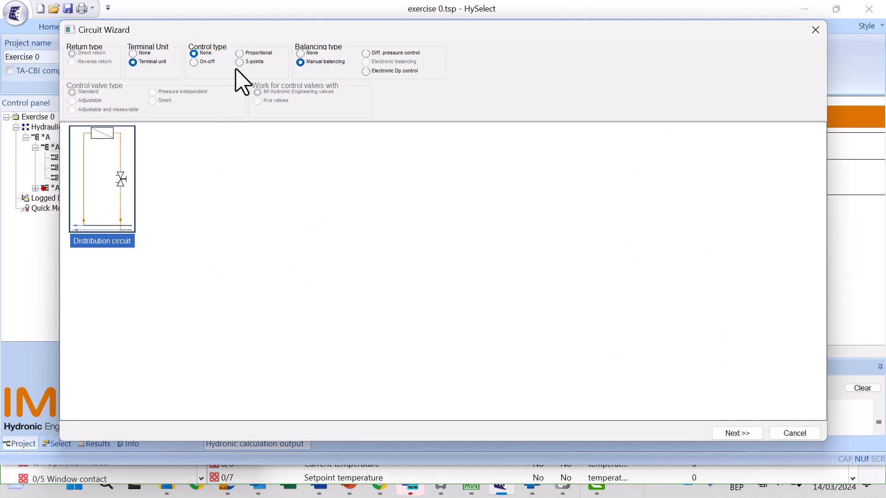
- Choose Proportional control working with Kvs values, and open the 2-way control circuit with Manual balancing and a Standard valve
{"action": "left_click", "coordinate": [240, 54]}
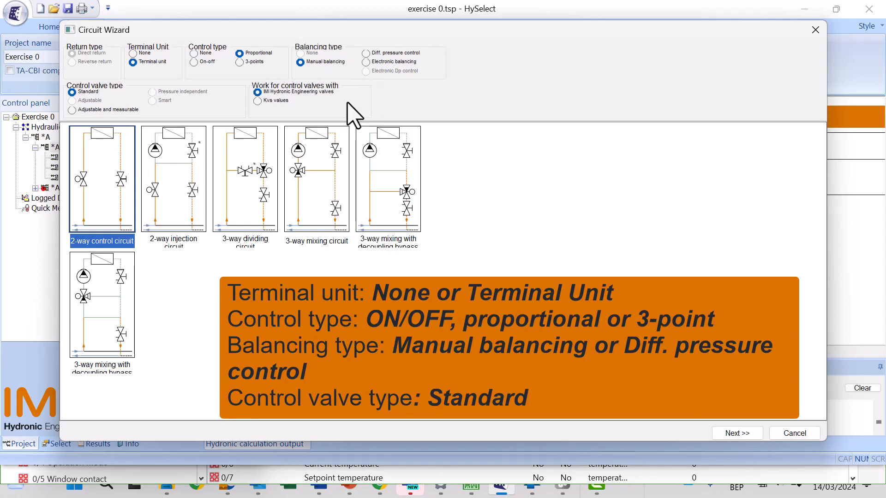
{"action": "left_click", "coordinate": [274, 103]}
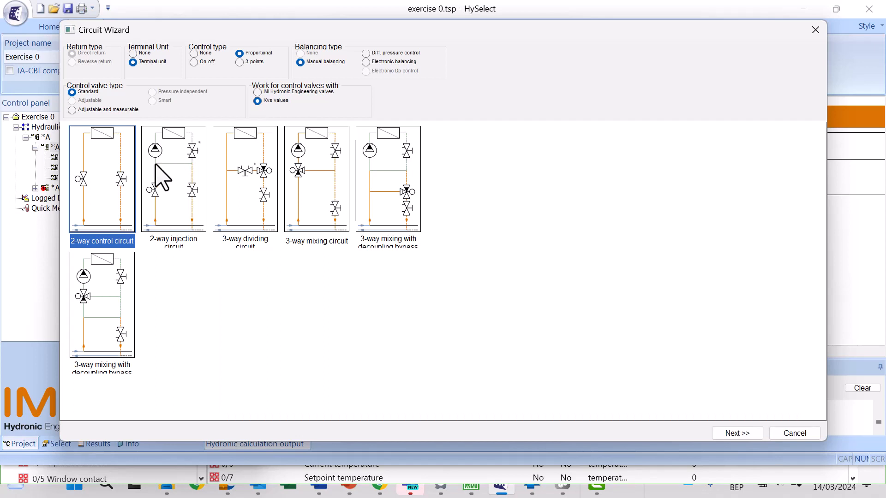
{"action": "left_click", "coordinate": [737, 434]}
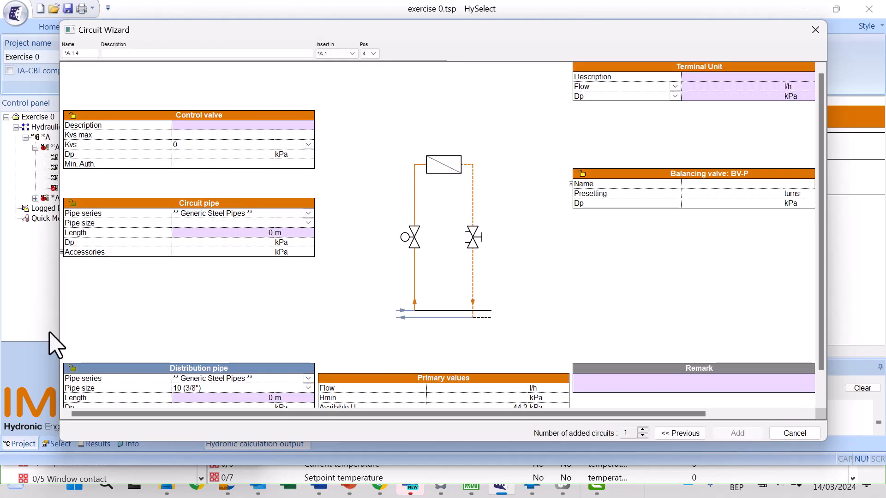
- Describe the control valve as "Control valve manufacturer X kvs4"
{"action": "type", "text": "Co"}
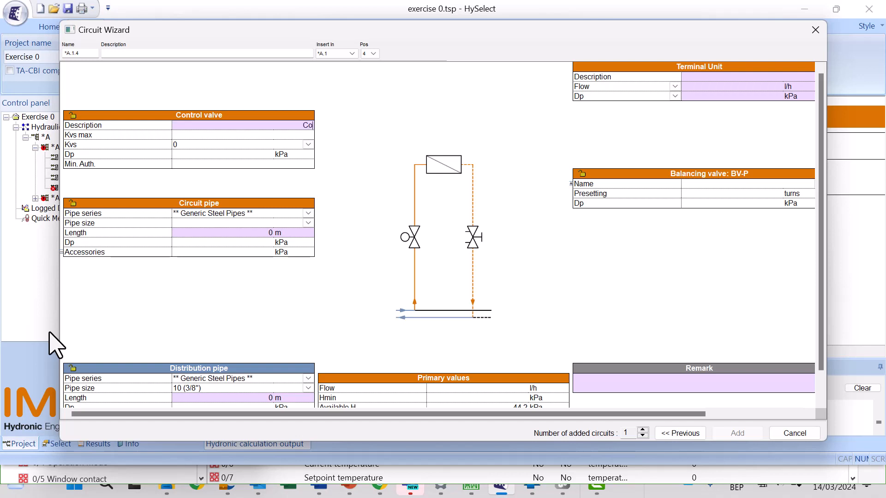
{"action": "type", "text": "ntrol valve manufacturer X kvs"}
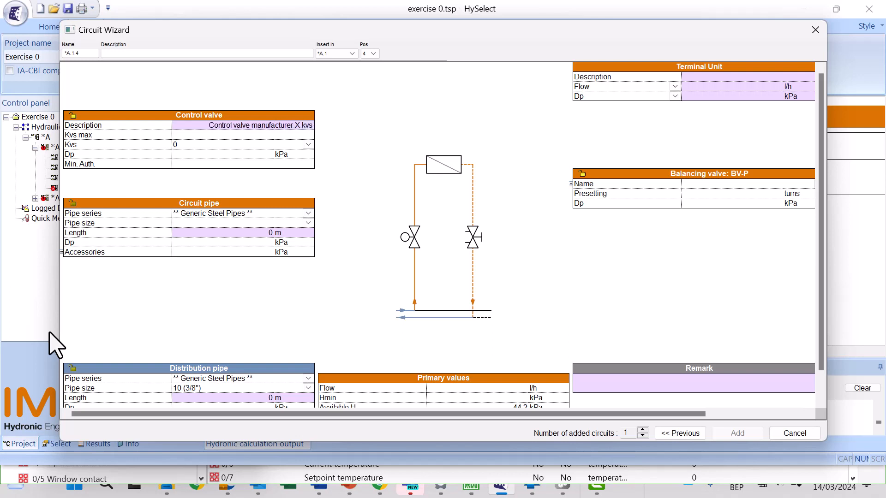
{"action": "type", "text": "4"}
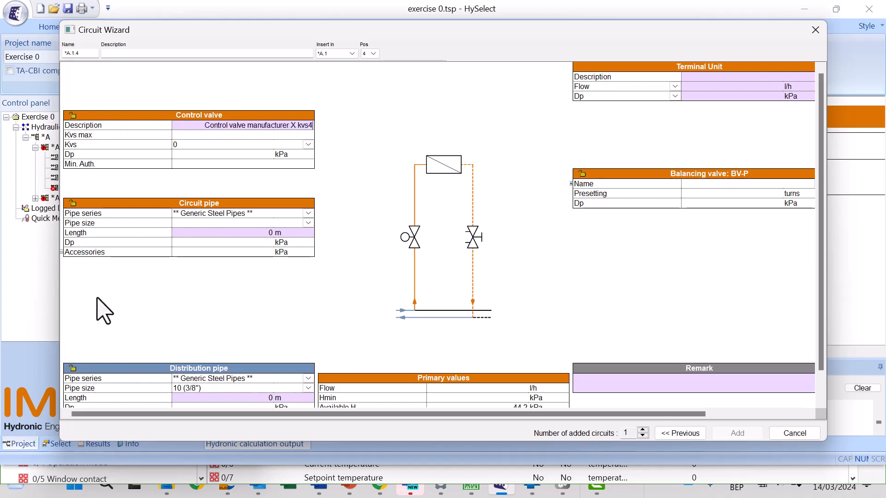
- Try a Kvs of 4 for the control valve and release the lock on that selection
{"action": "left_click", "coordinate": [307, 145]}
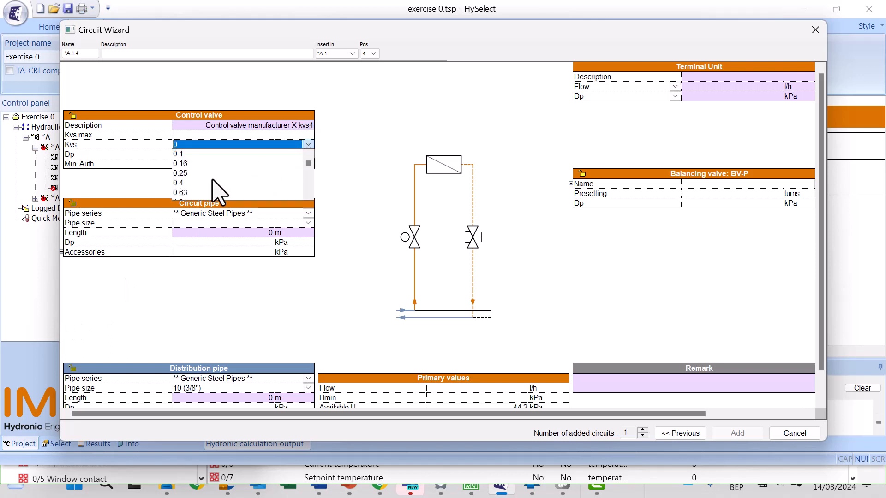
{"action": "scroll", "coordinate": [223, 190], "scroll_direction": "down", "scroll_amount": 5}
{"action": "scroll", "coordinate": [212, 180], "scroll_direction": "up", "scroll_amount": 3}
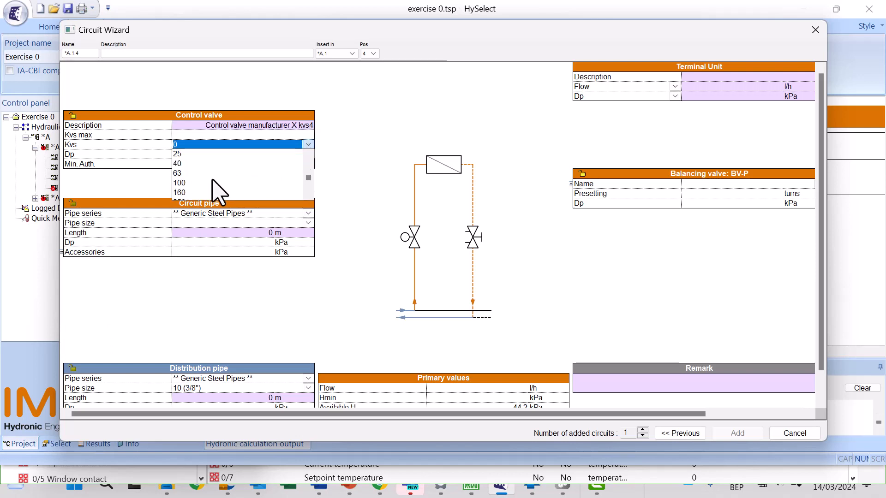
{"action": "left_click", "coordinate": [179, 172]}
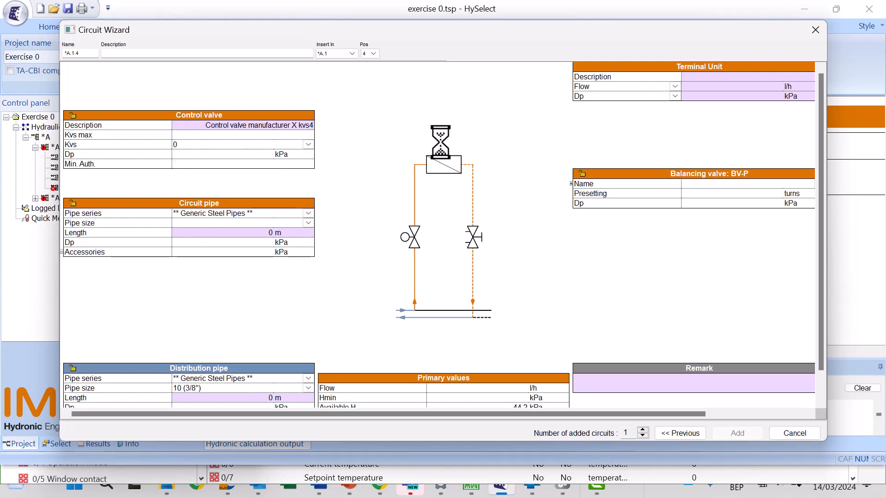
{"action": "left_click", "coordinate": [73, 115]}
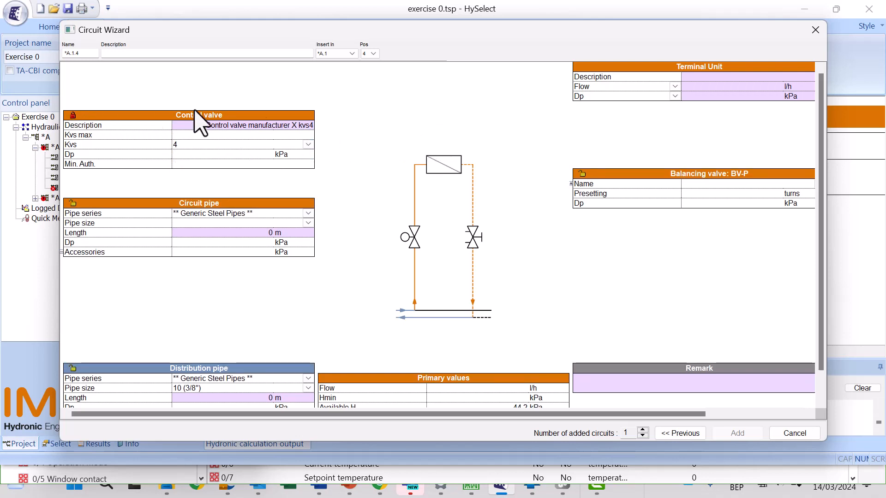
- Set the terminal unit's flow to 1000 l/h and its Dp to 10 kPa
{"action": "left_click", "coordinate": [745, 86]}
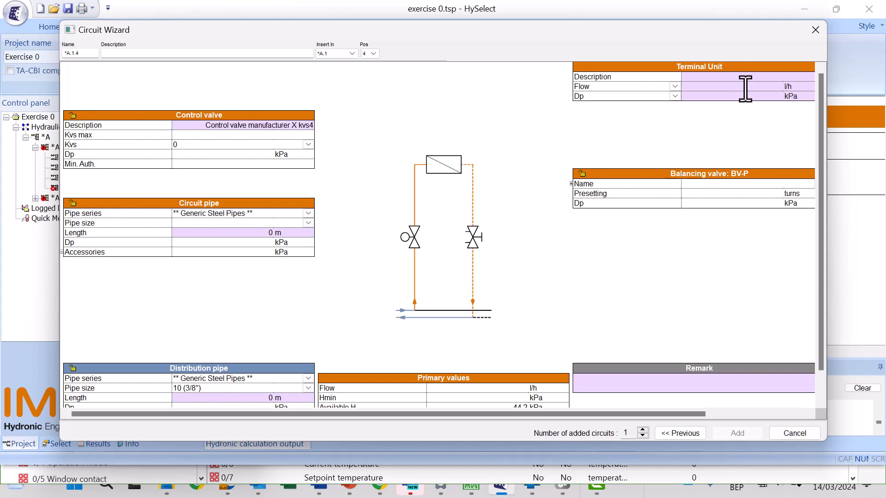
{"action": "type", "text": "1000"}
{"action": "key", "text": "Return"}
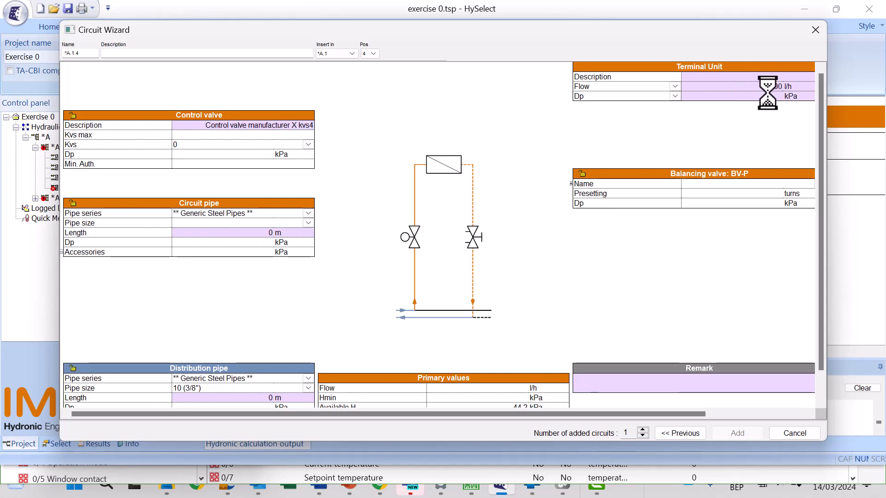
{"action": "type", "text": "1 "}
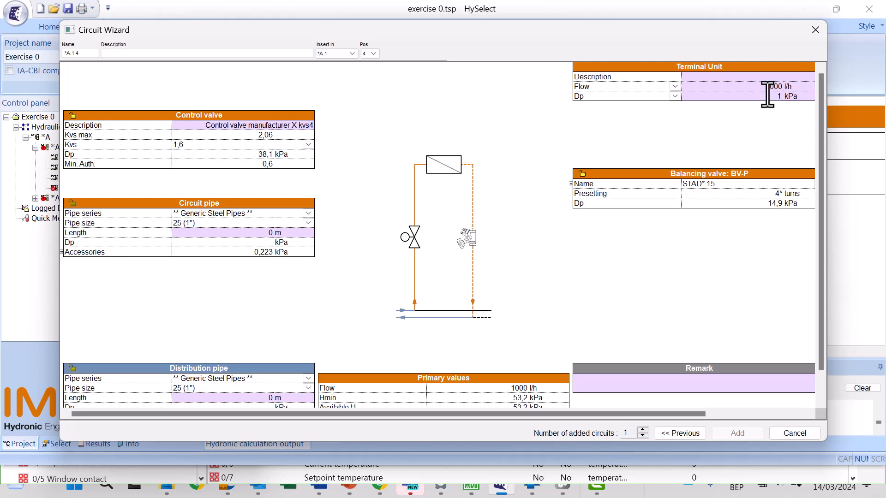
{"action": "type", "text": "0"}
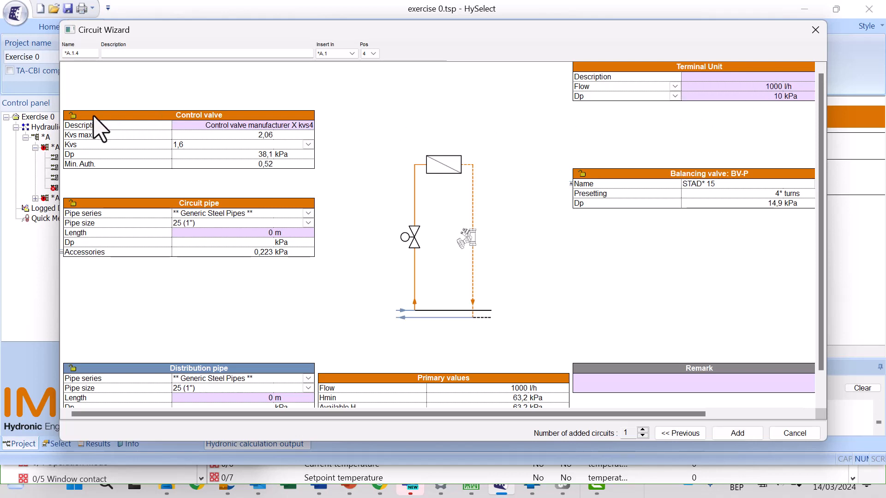
- Lock and unlock the control valve selection, and set the valve's Kvs to 250
{"action": "left_click", "coordinate": [72, 115]}
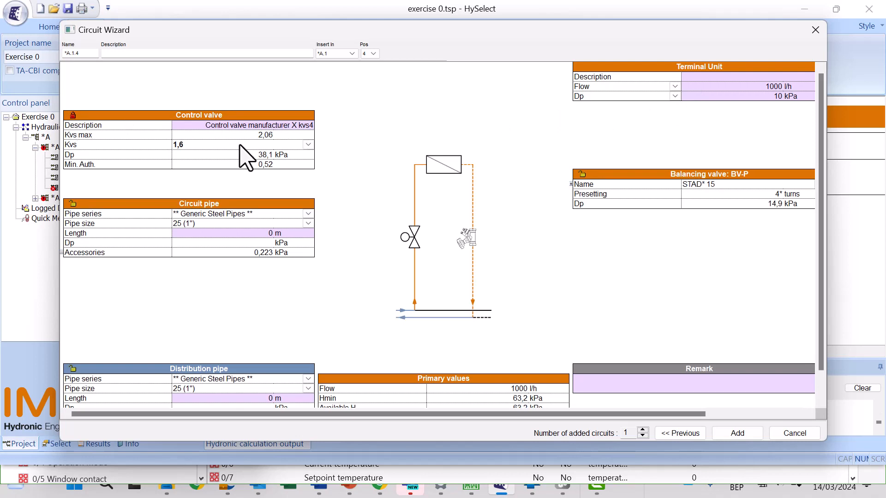
{"action": "left_click", "coordinate": [73, 115]}
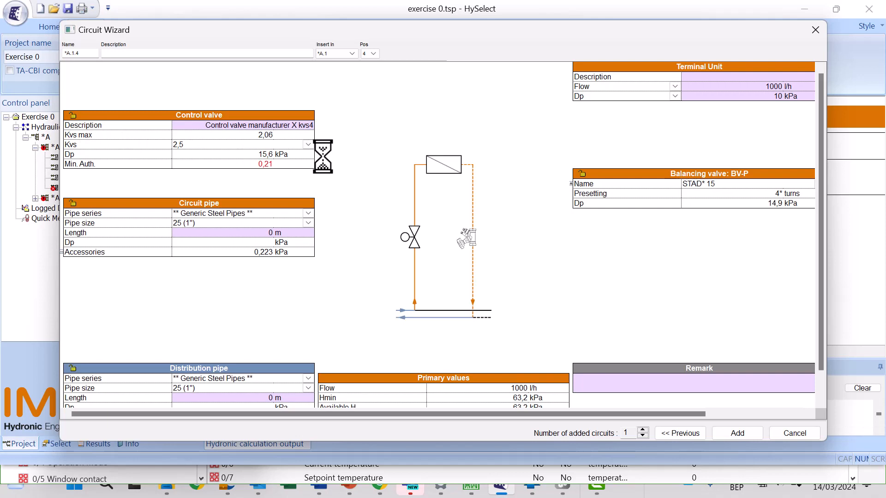
{"action": "left_click", "coordinate": [308, 144]}
{"action": "left_click", "coordinate": [308, 144]}
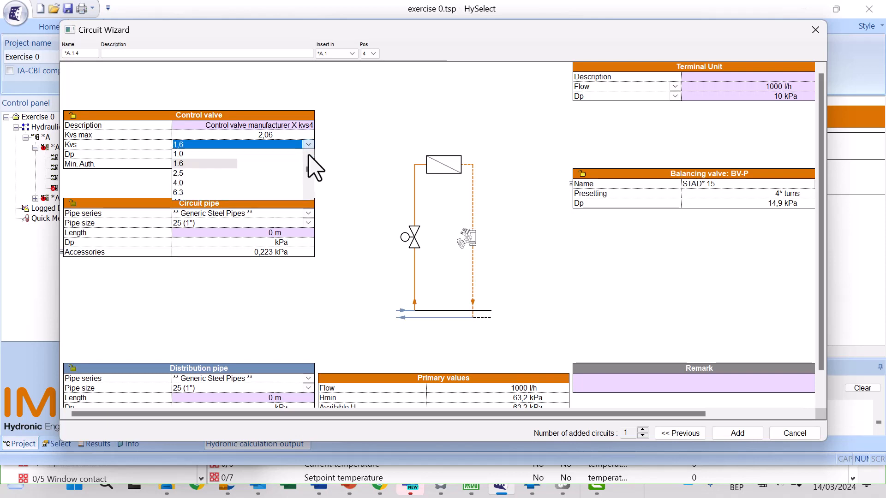
{"action": "left_click_drag", "start_coordinate": [308, 169], "coordinate": [309, 182]}
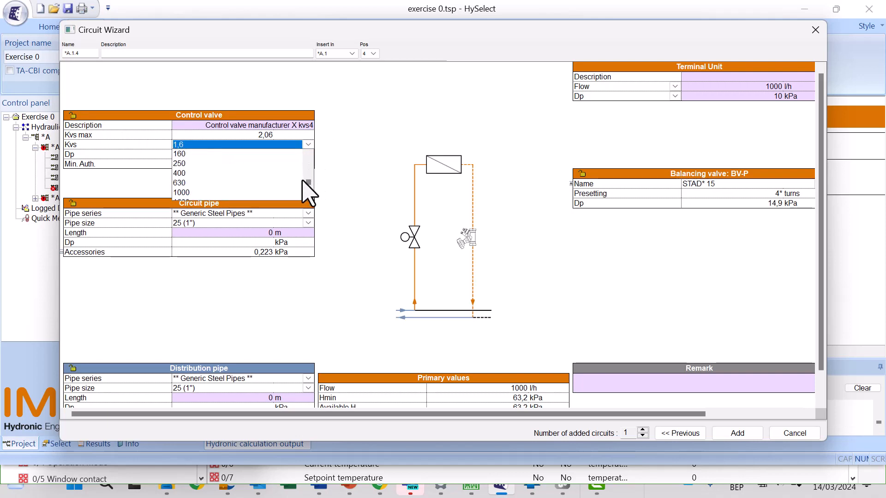
{"action": "left_click", "coordinate": [230, 164]}
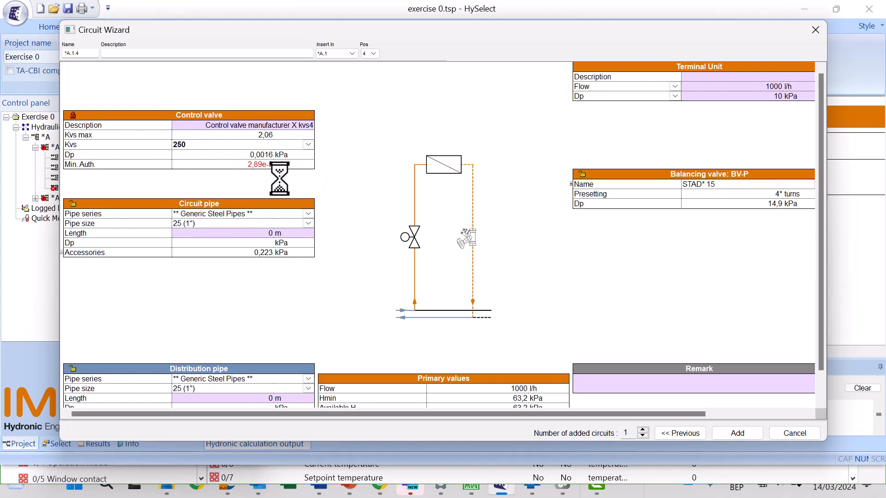